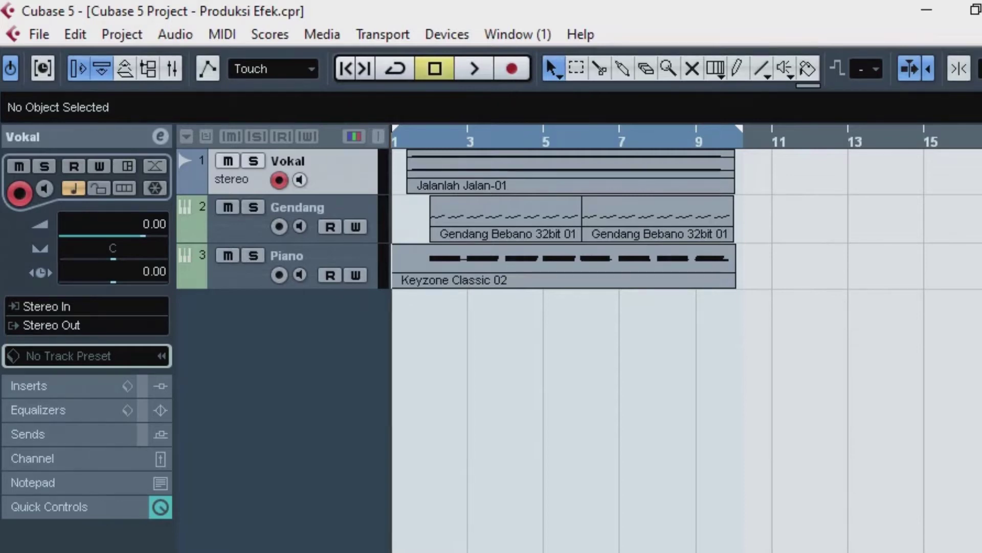
Select the Gendang, Piano and Vokal tracks in turn, and play the full arrangement through to nearly bar 10.
left_click(338, 207)
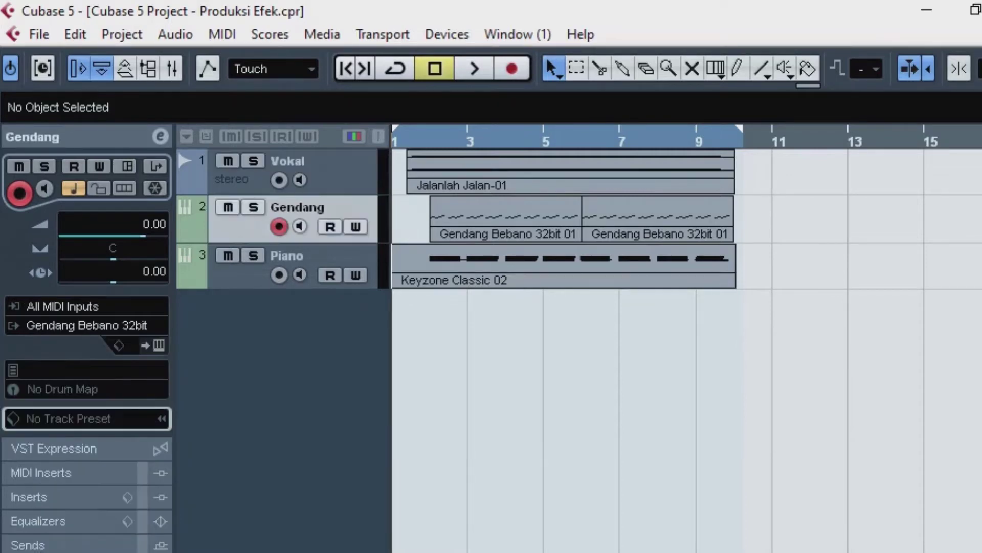
left_click(337, 256)
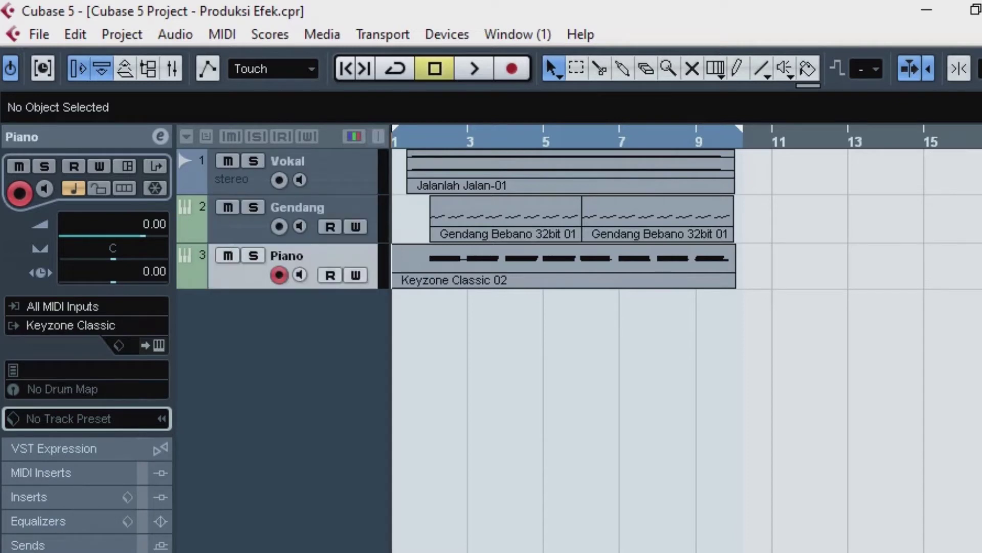
left_click(338, 172)
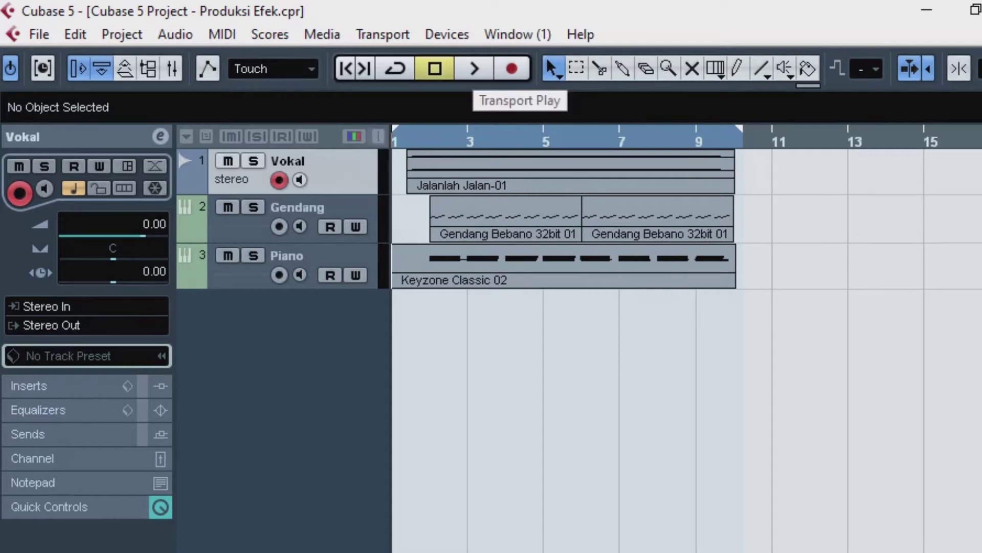
left_click(474, 68)
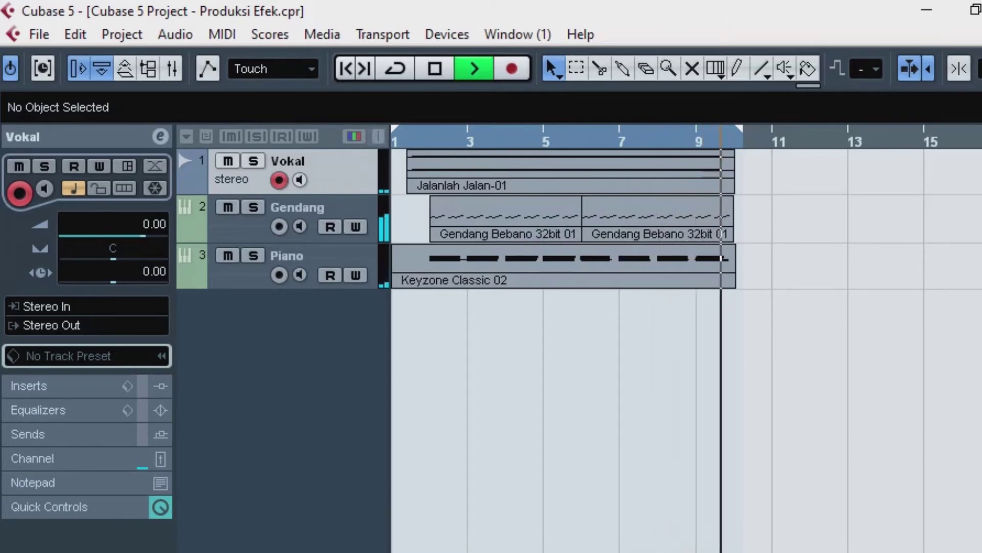
left_click(435, 68)
Solo the Vokal track and load the Compressor dynamics effect in its first insert slot.
key("s")
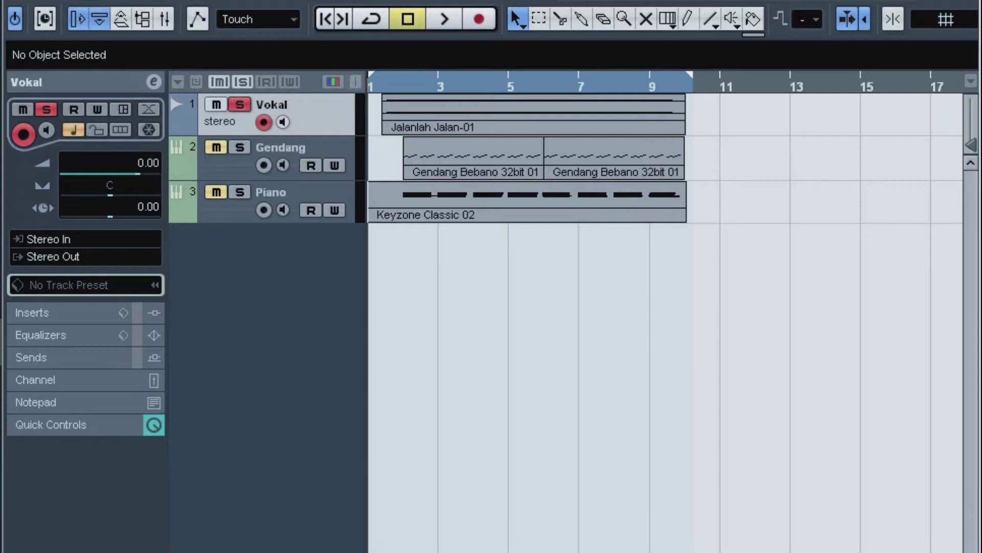
left_click(51, 313)
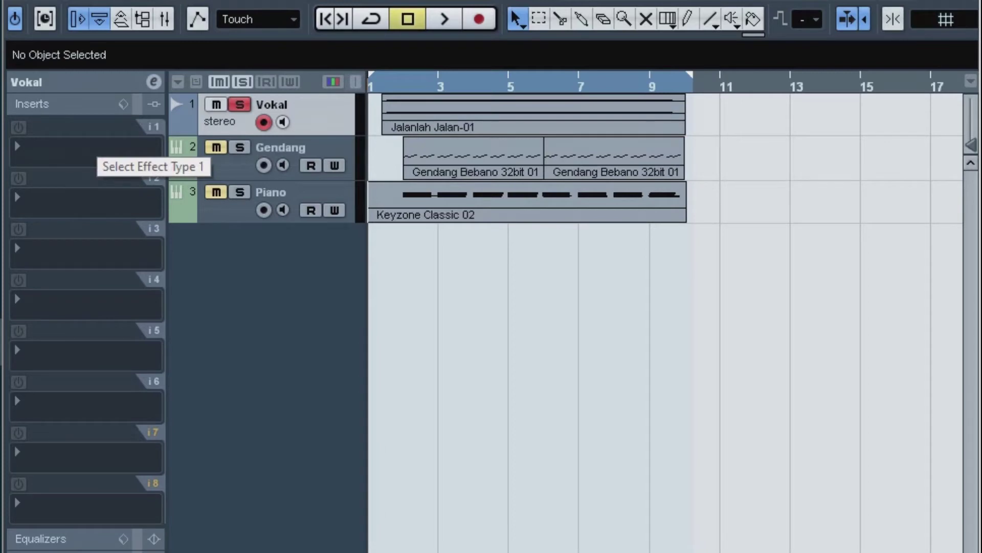
left_click(87, 147)
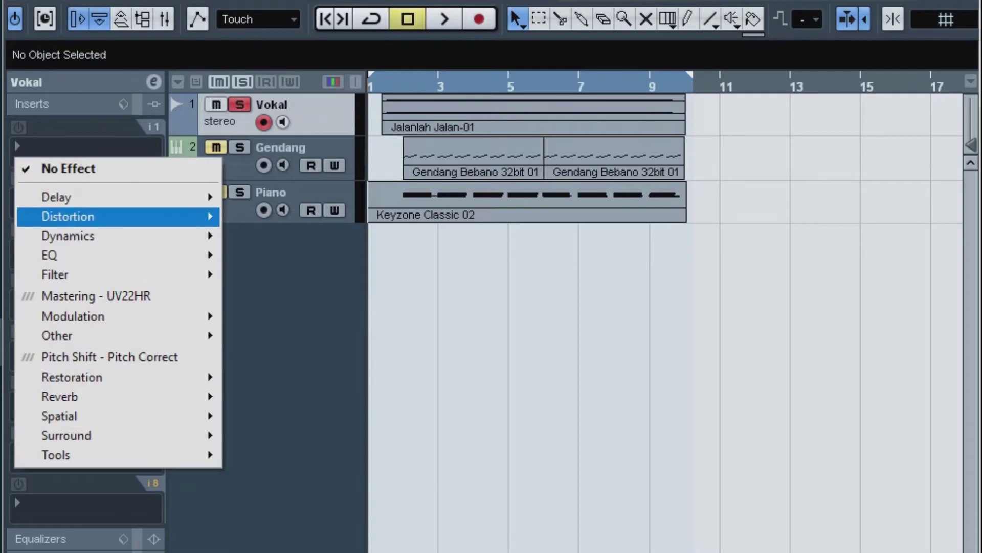
mouse_move(77, 274)
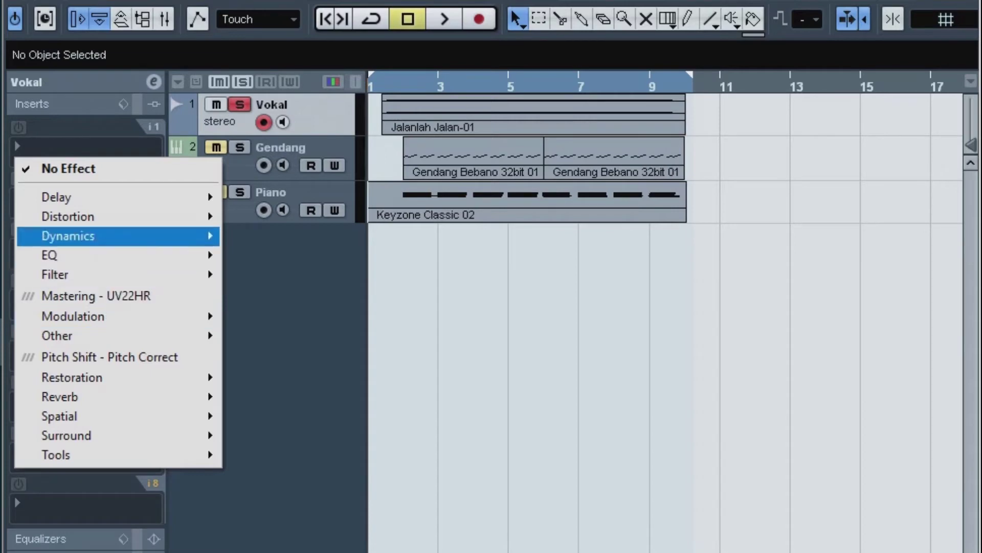
mouse_move(68, 235)
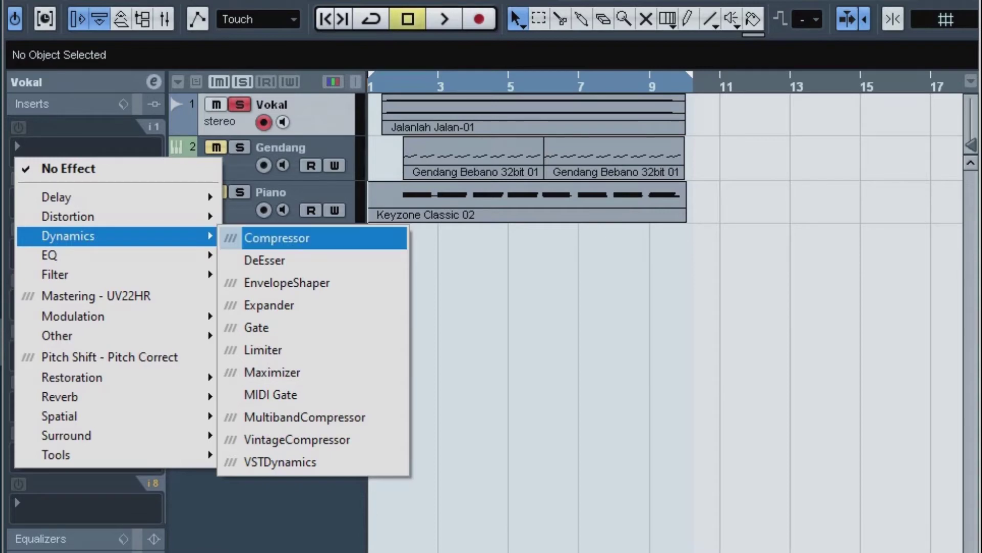
key("Return")
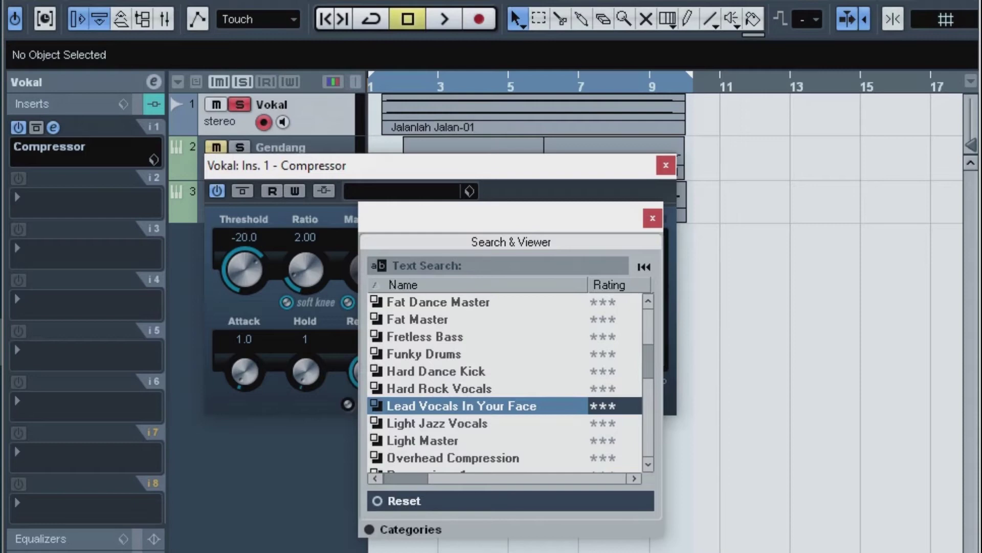
Apply the Lead Vocals In Your Face preset to the Compressor and close its window.
scroll(504, 381, "down", 2)
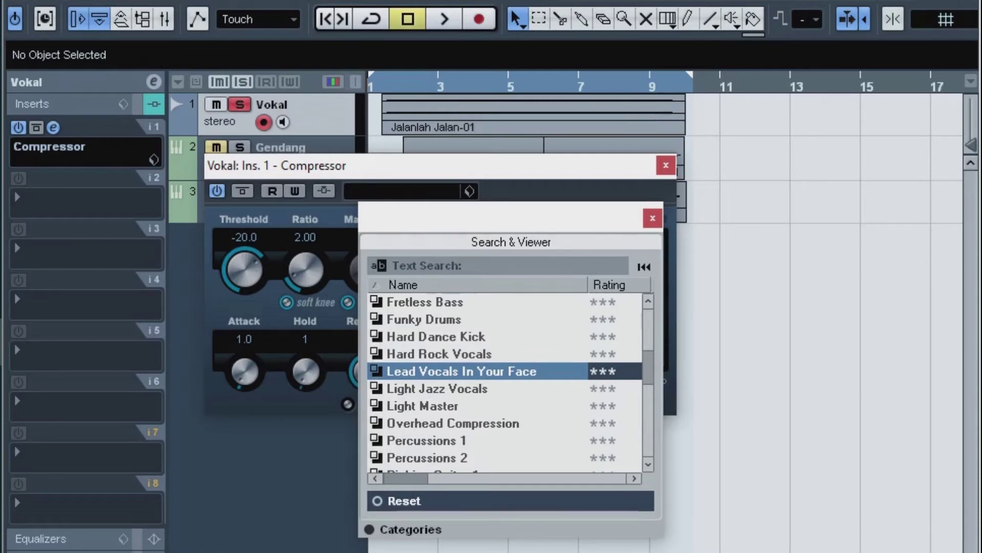
key("Return")
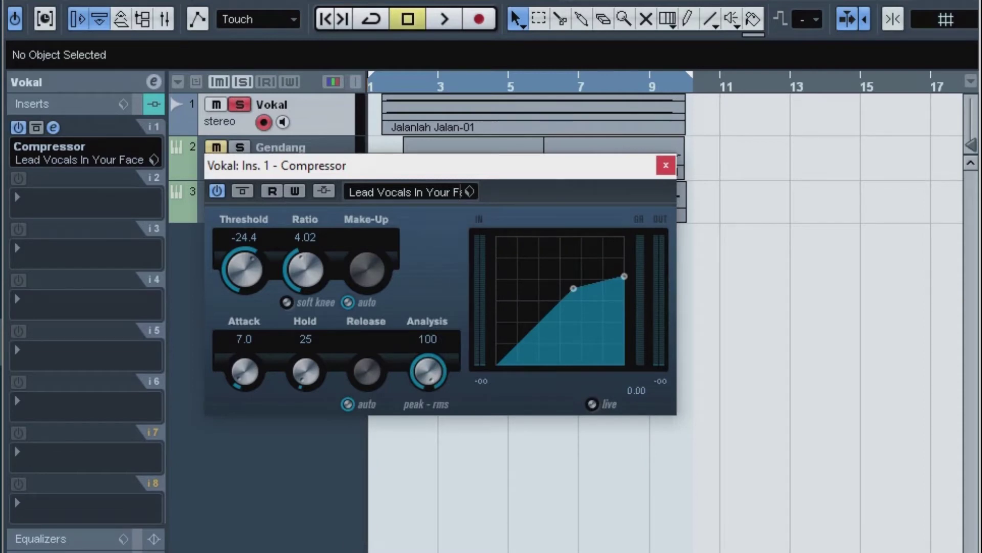
left_click(666, 165)
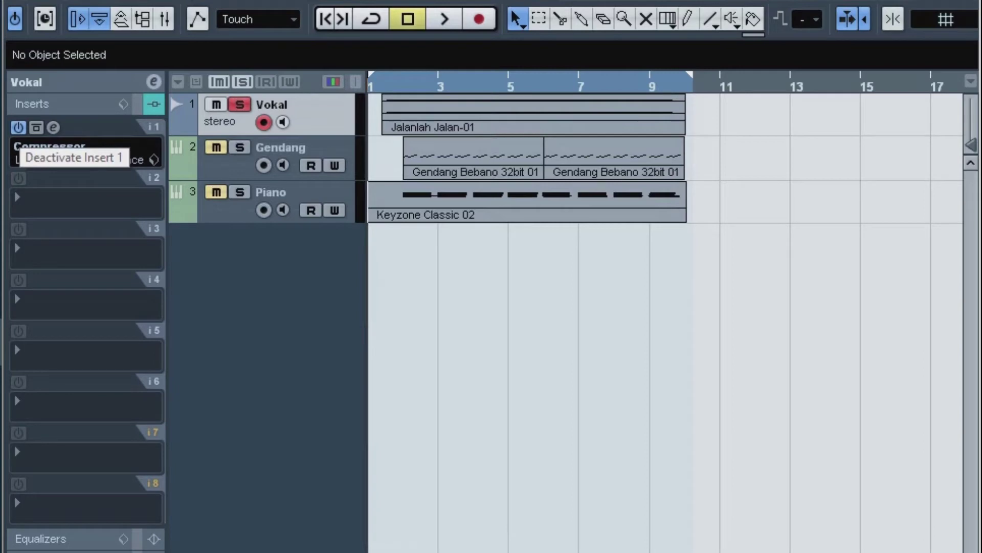
Deactivate the Compressor insert and listen to the unprocessed vocal from the start of its clip.
left_click(19, 127)
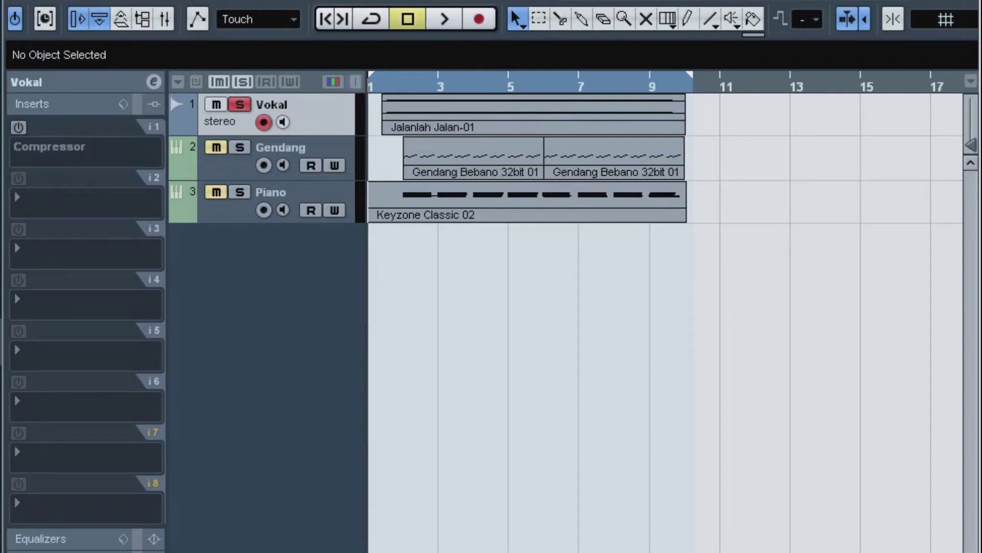
left_click(384, 85)
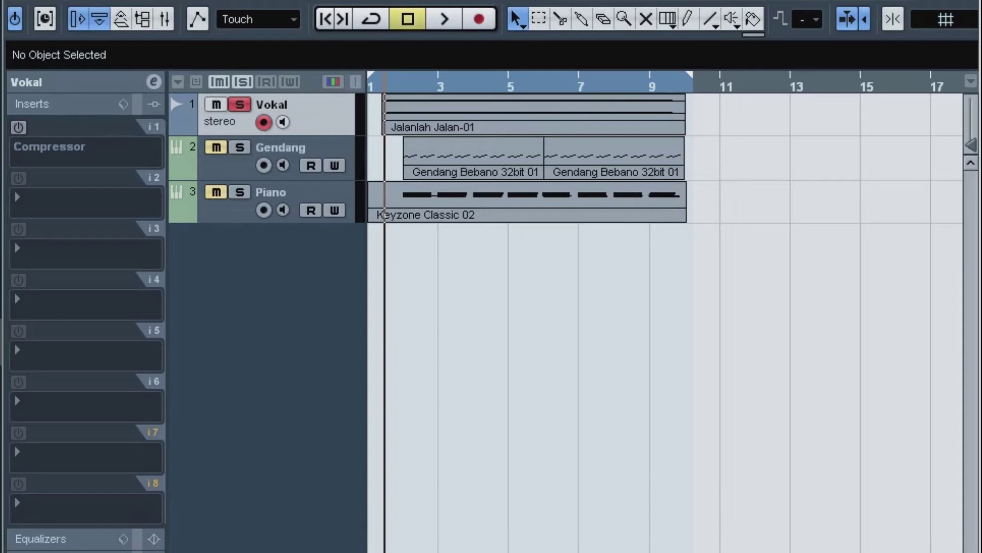
key("space")
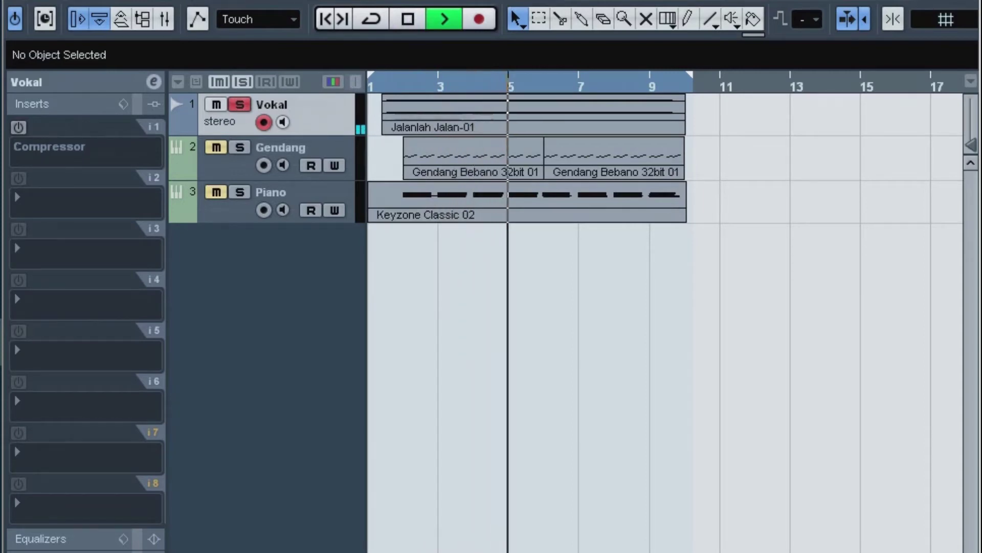
key("space")
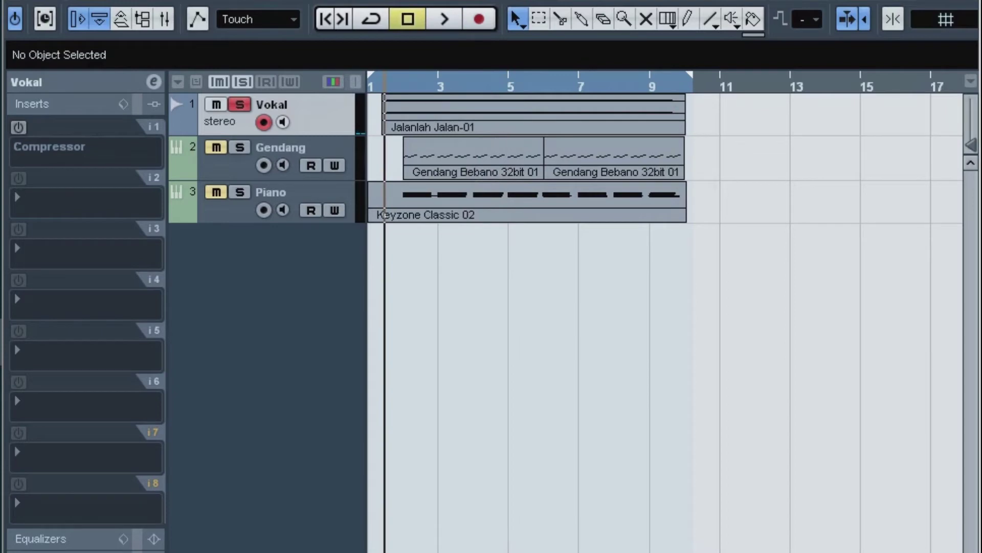
Reactivate the Compressor insert and listen to the same vocal passage with compression.
left_click(18, 127)
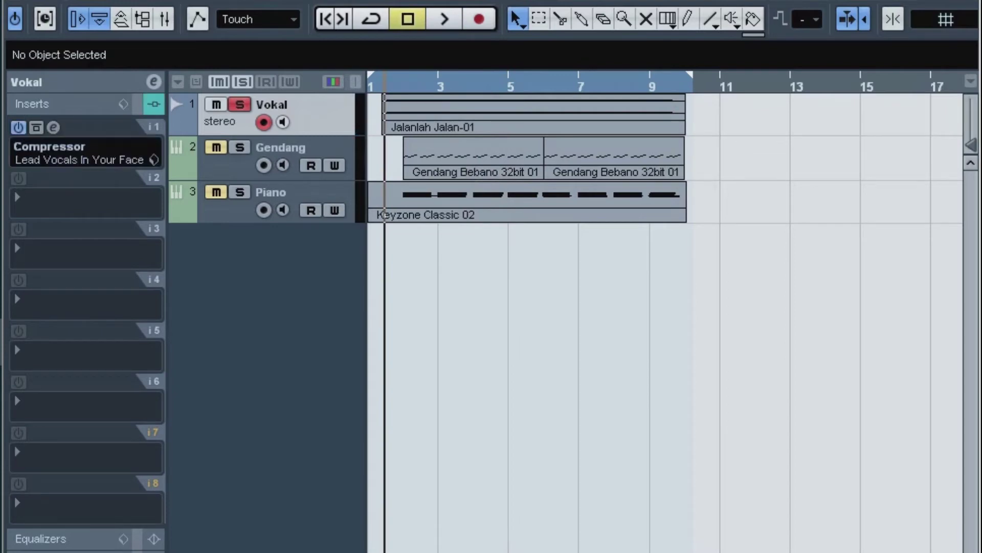
key("space")
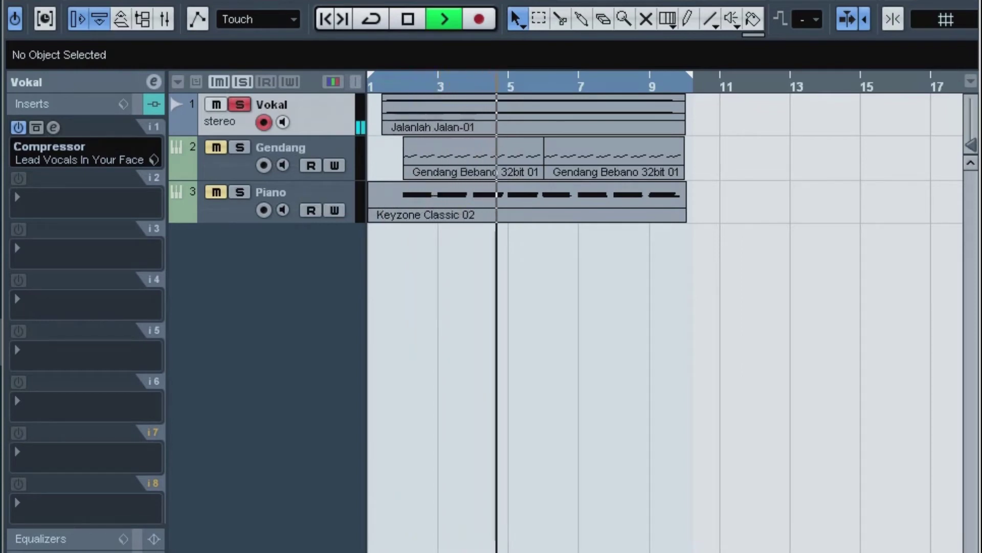
key("space")
key("KP_0")
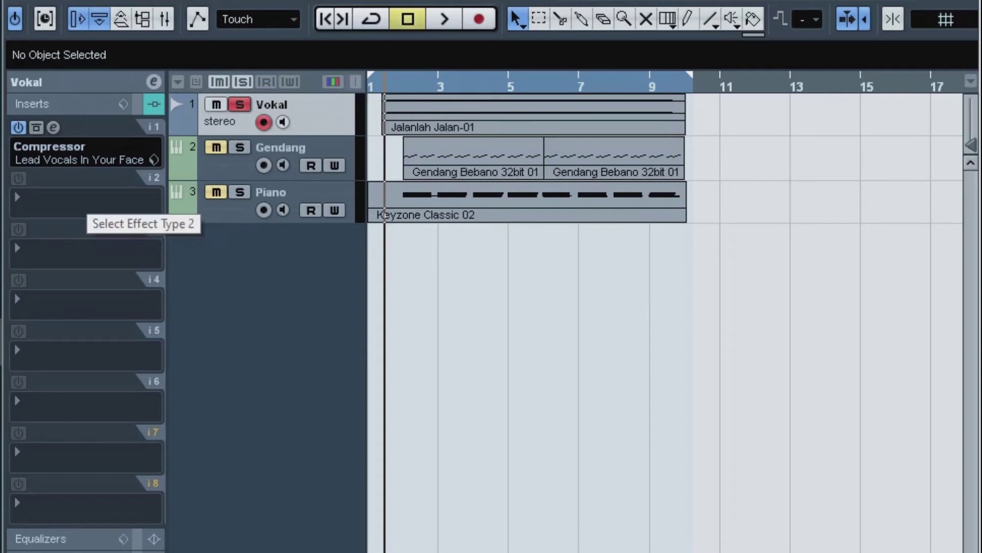
Load the StudioEQ effect in the Vokal track's second insert slot.
left_click(84, 200)
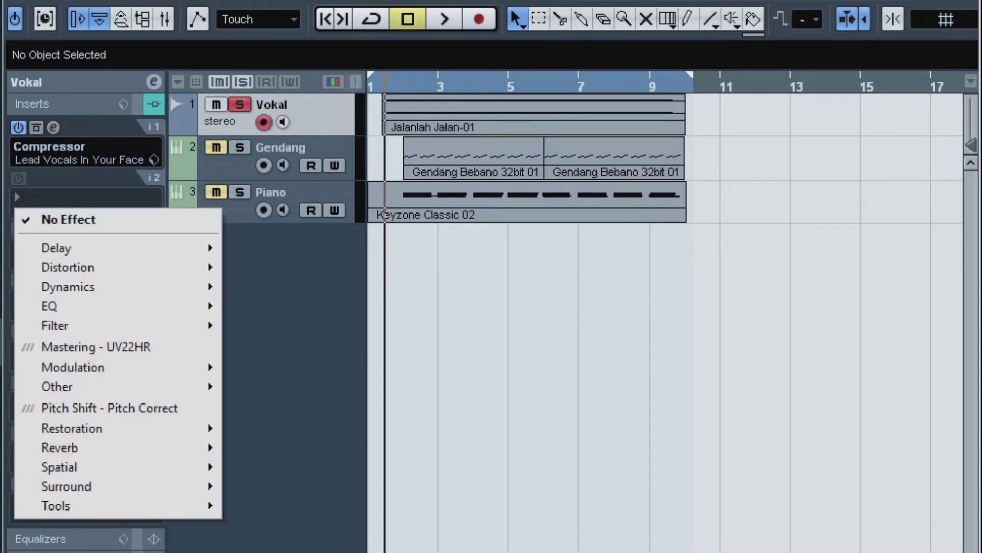
mouse_move(61, 306)
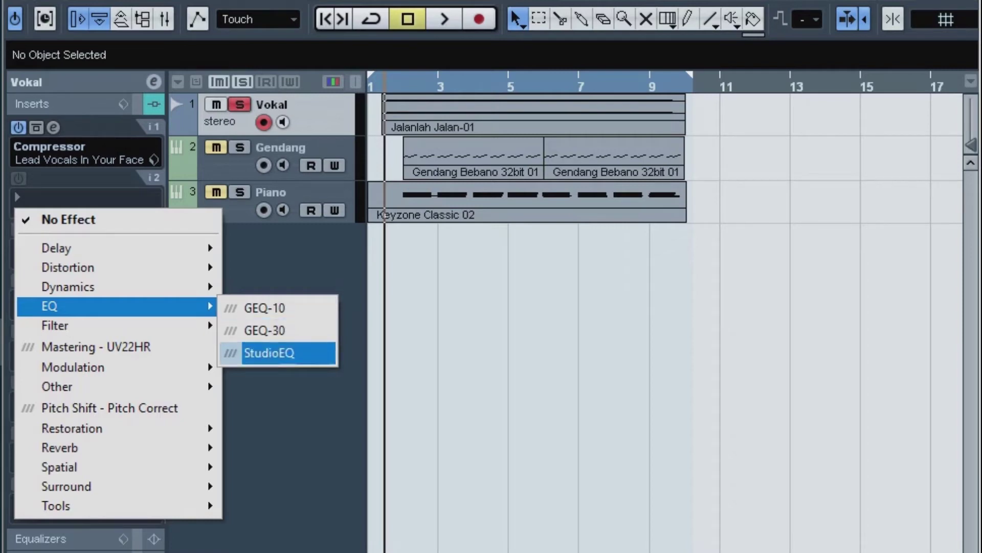
left_click(269, 353)
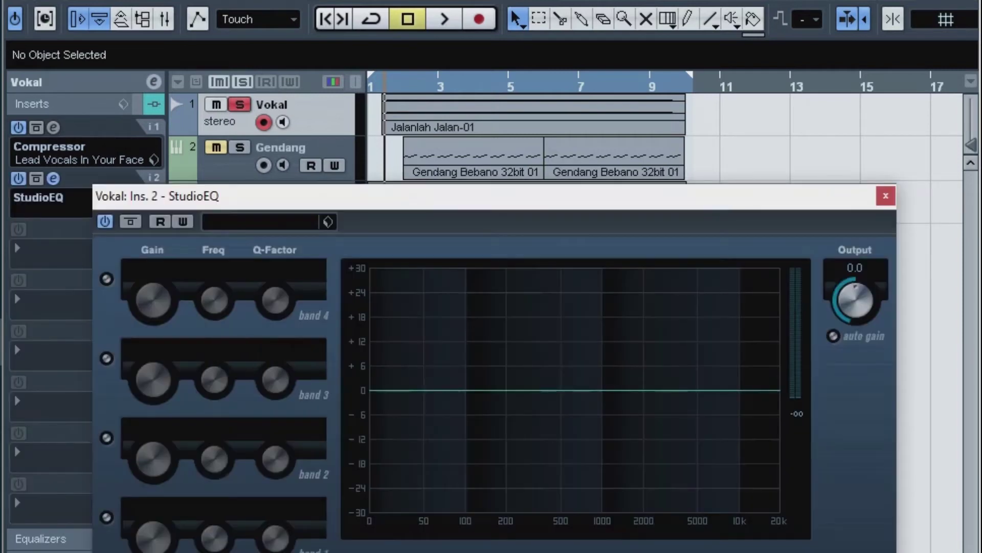
Apply the Lead Vox Female preset to StudioEQ.
left_click(261, 222)
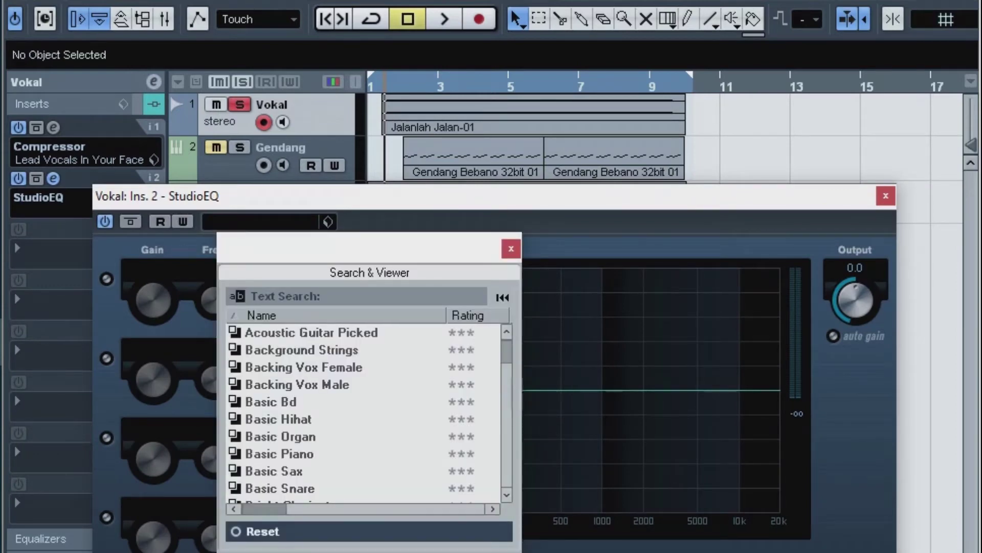
scroll(364, 410, "down", 5)
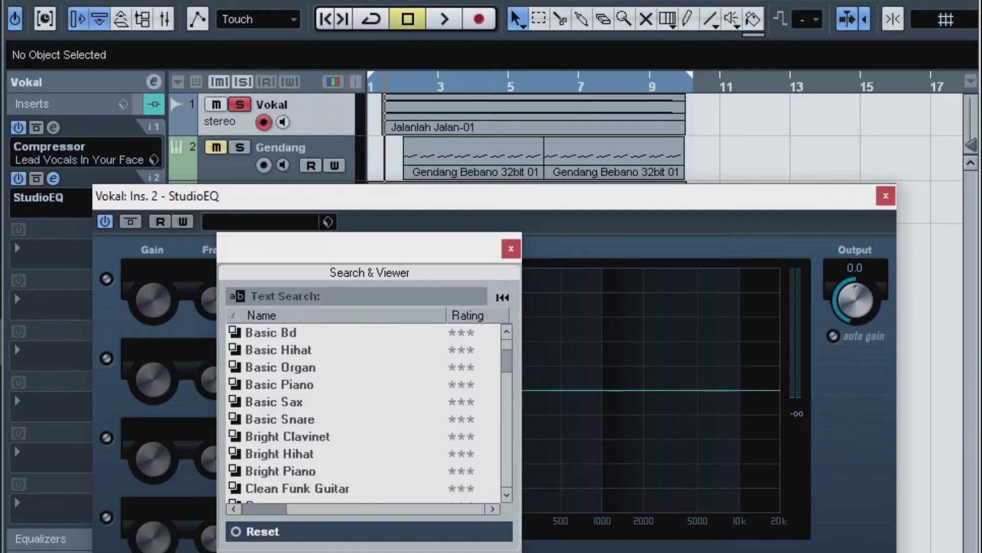
scroll(363, 410, "down", 5)
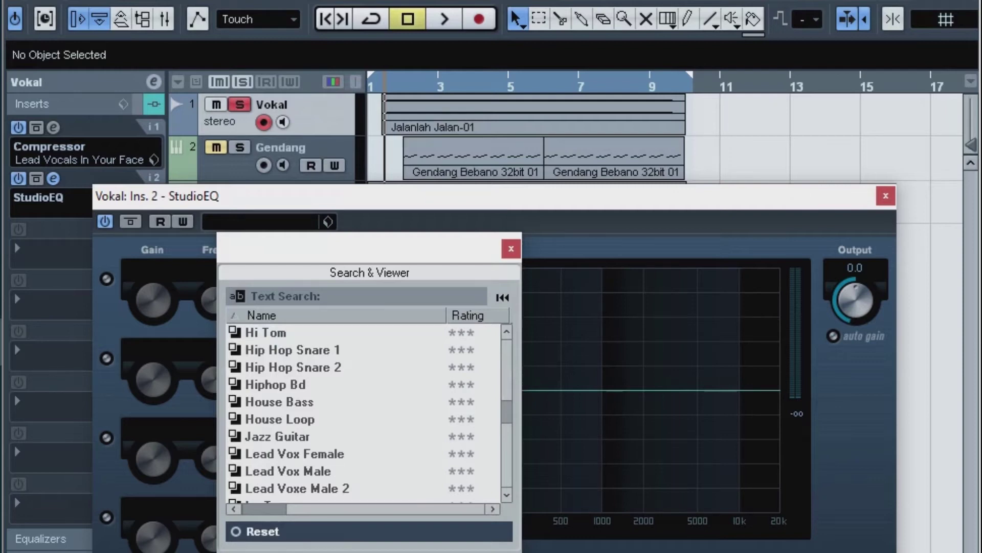
left_click(295, 453)
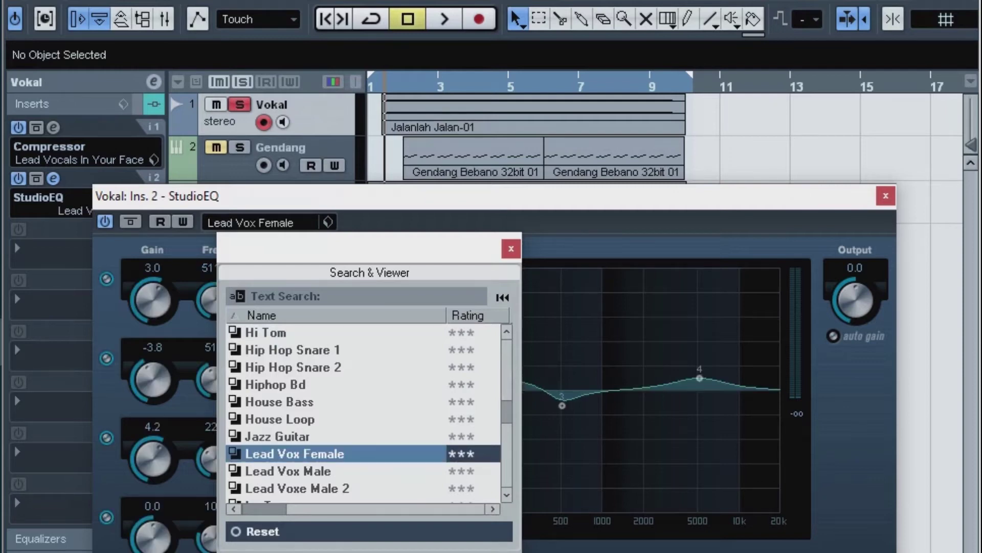
key("Return")
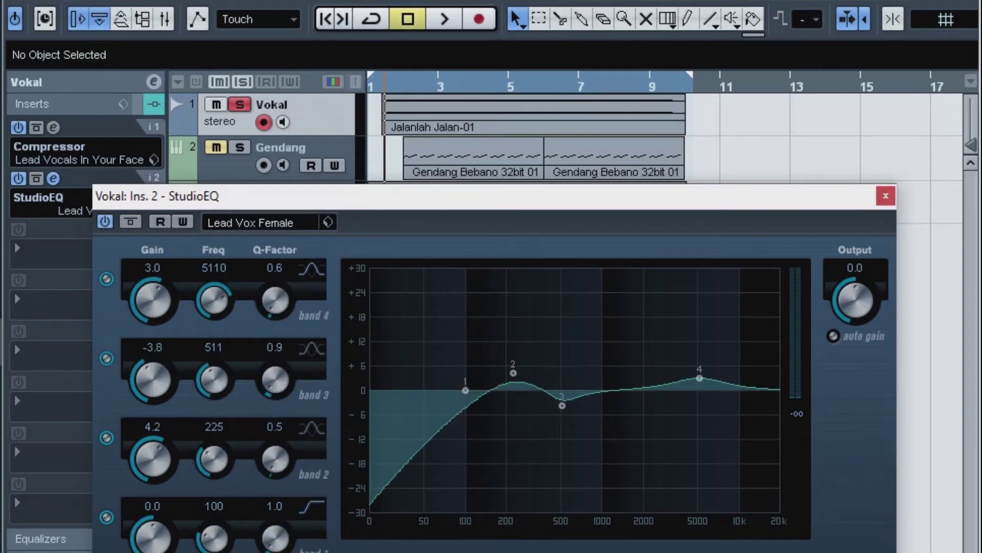
Raise the StudioEQ output level to 0.5.
left_click_drag(493, 197, 467, 188)
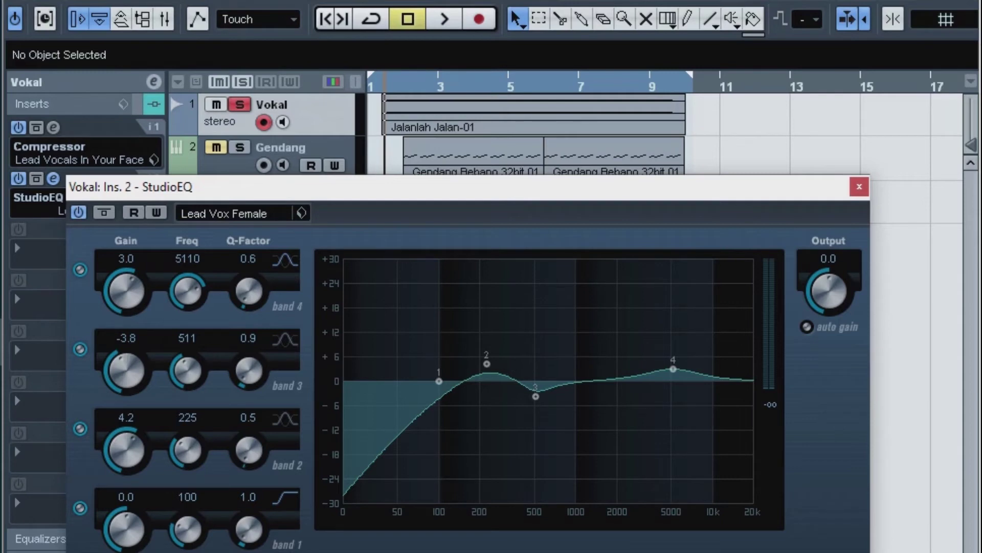
left_click_drag(460, 187, 348, 107)
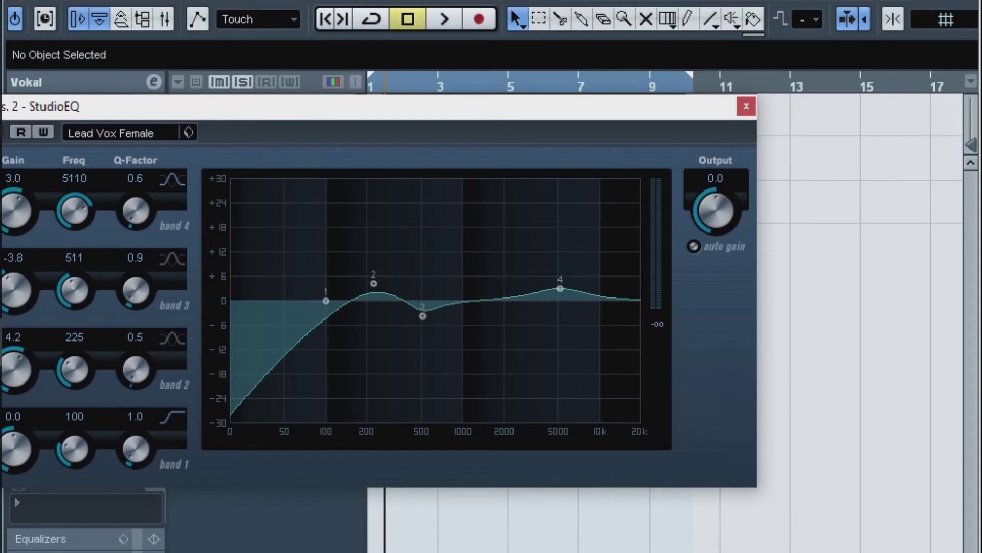
left_click_drag(348, 106, 314, 156)
mouse_move(684, 246)
left_mouse_down()
mouse_move(692, 267)
mouse_move(692, 259)
left_mouse_up()
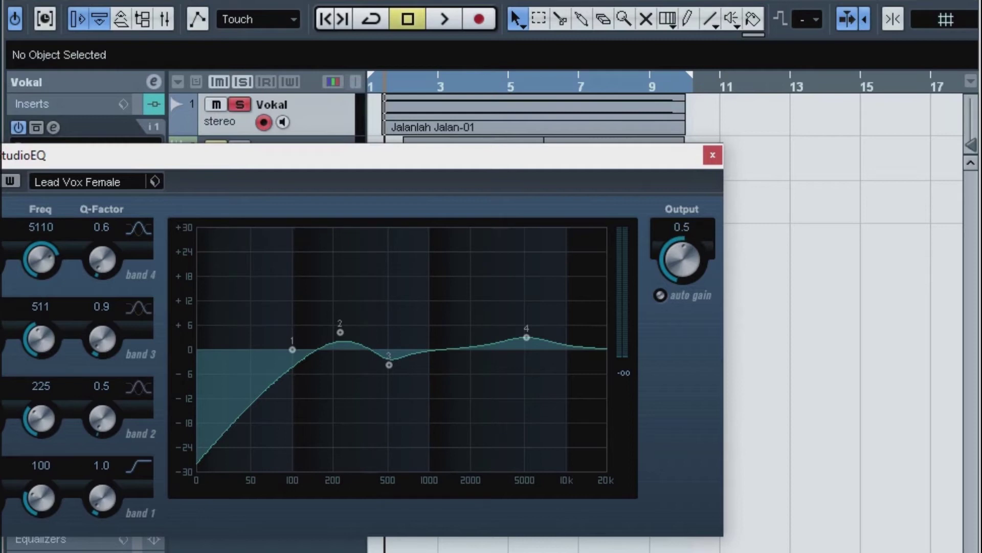
Set the StudioEQ output level to 0 and close its window.
left_click(682, 226)
type("0")
key("Return")
left_click(712, 155)
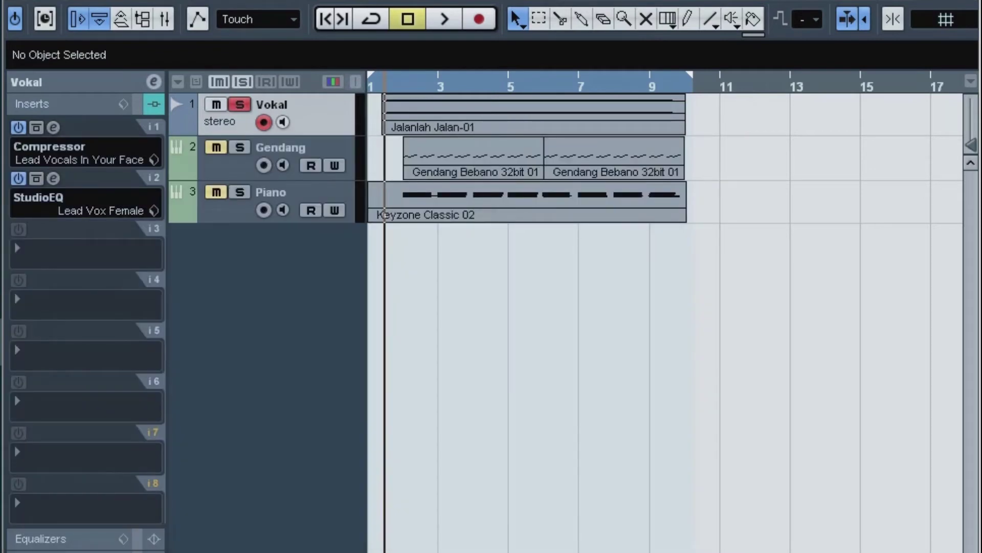
Listen to the vocal with the Compressor and StudioEQ active, and return the playhead to the project start.
key("space")
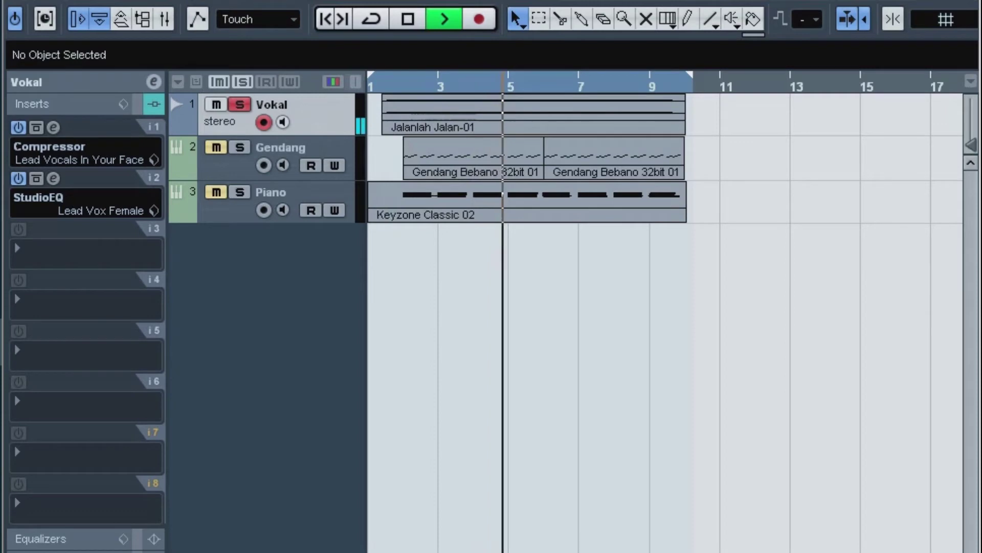
key("space")
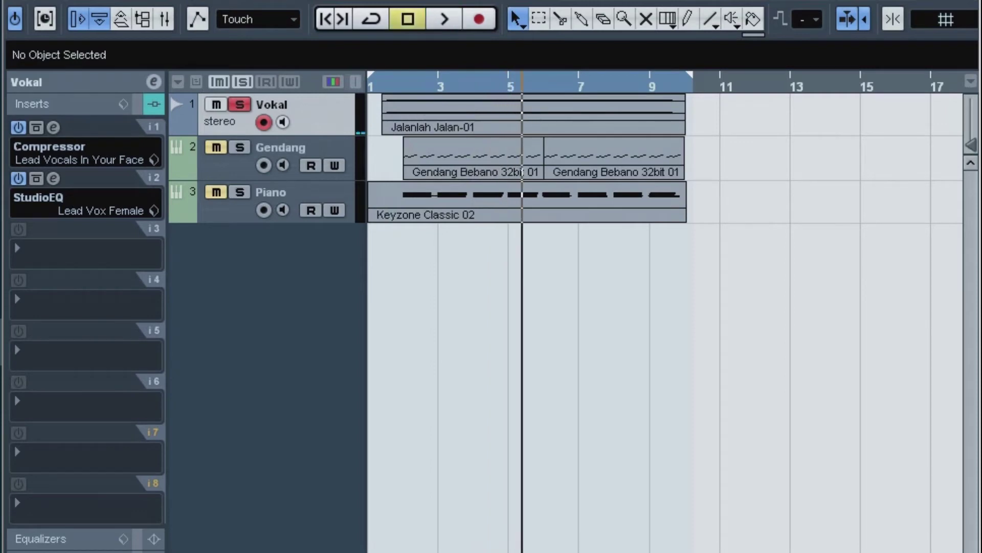
left_click(380, 214)
key("Home")
Load the RoomWorks reverb into the third insert slot of the Vokal track.
left_click(86, 253)
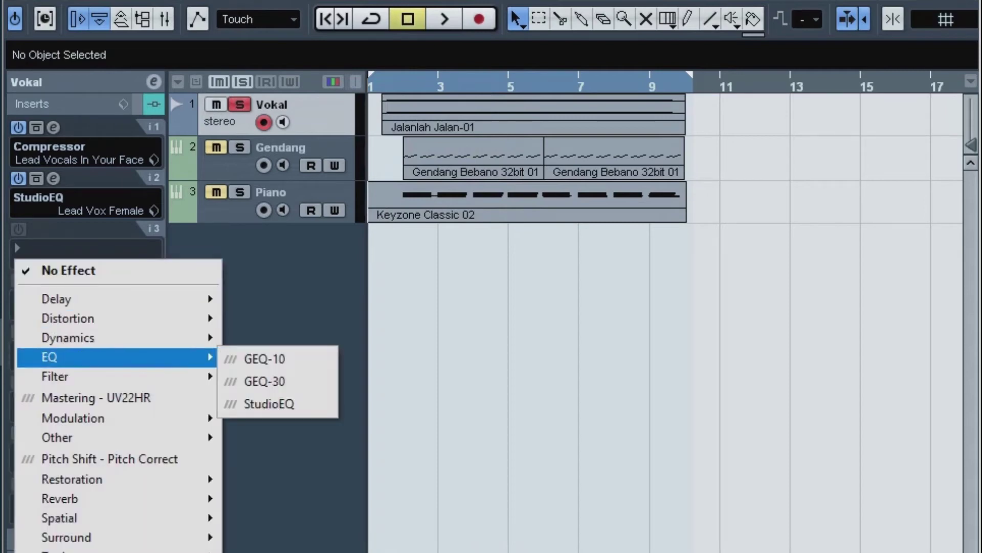
mouse_move(59, 498)
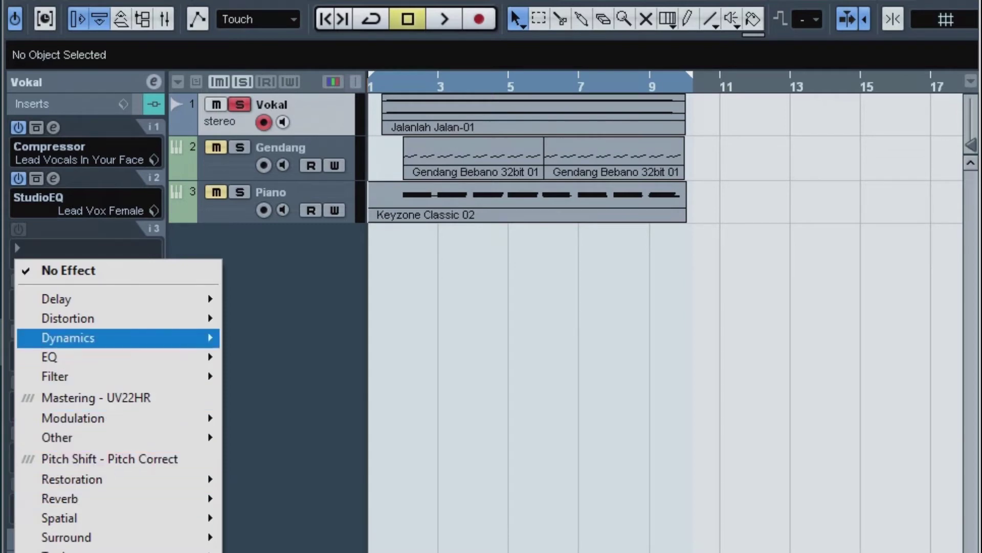
mouse_move(68, 338)
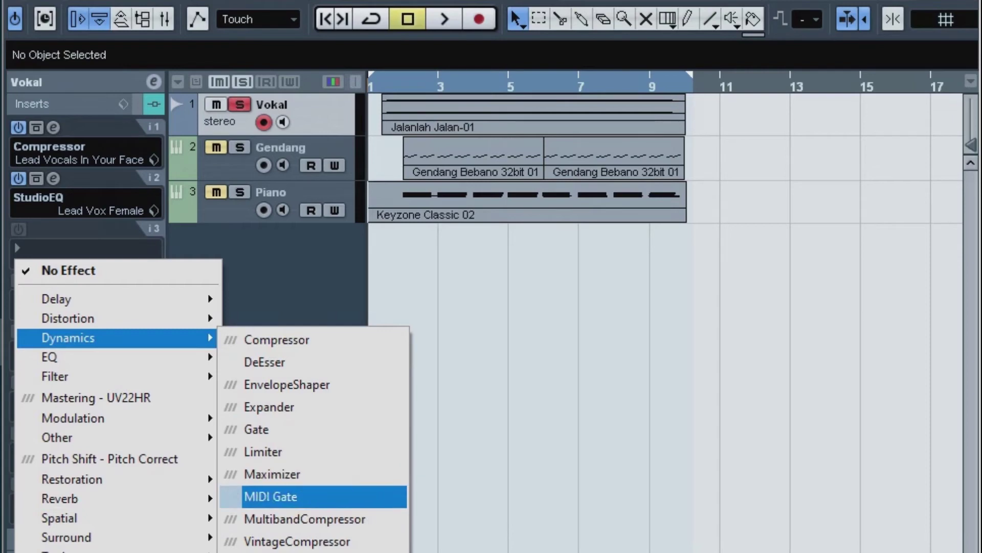
mouse_move(103, 356)
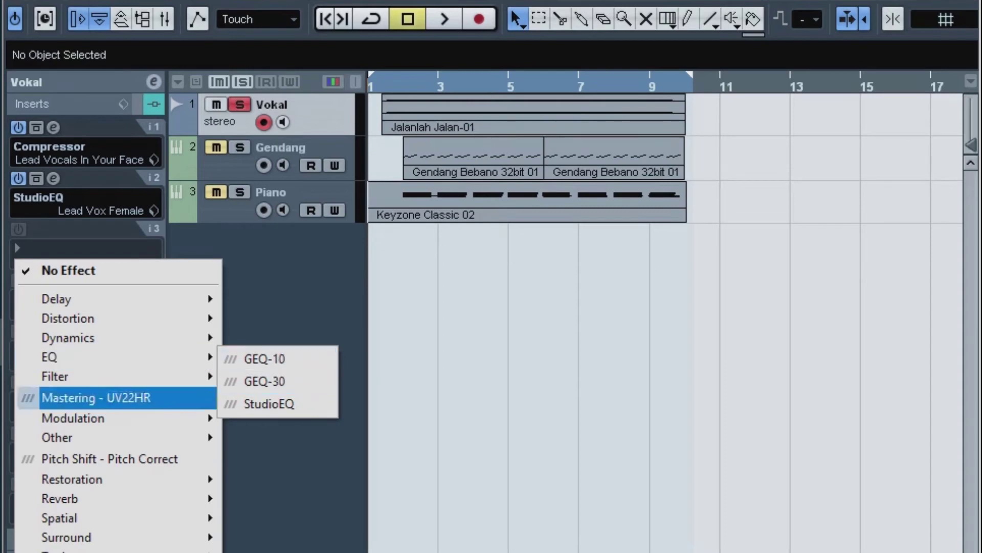
mouse_move(102, 499)
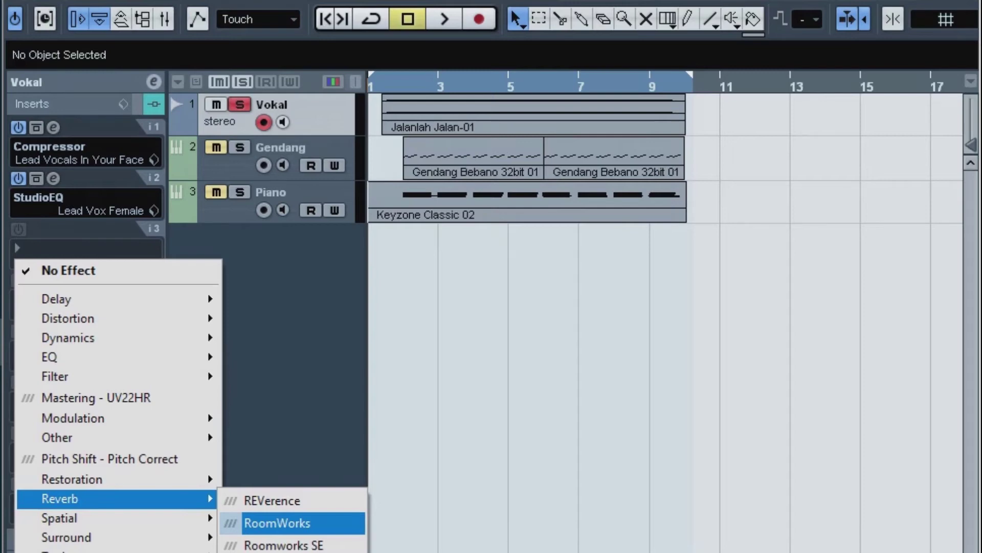
left_click(277, 523)
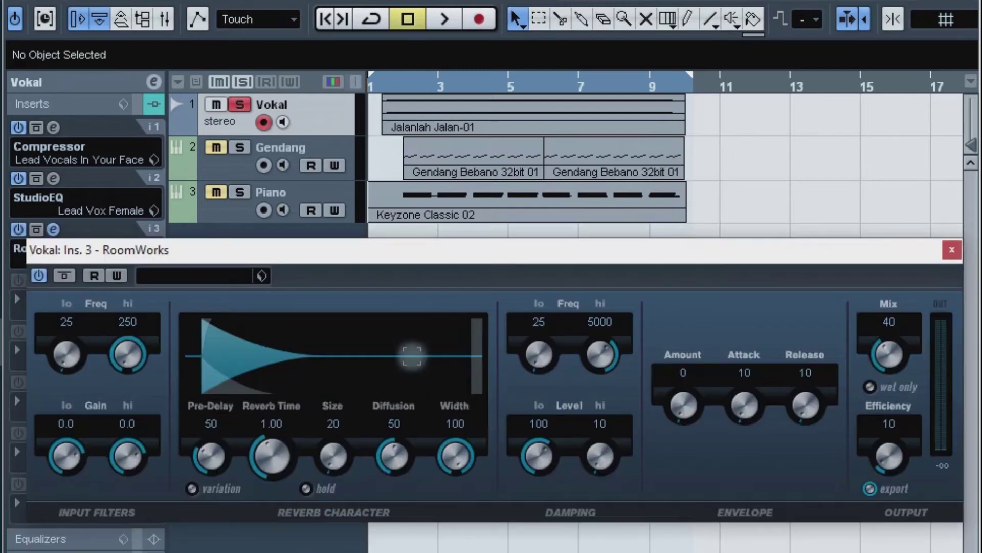
Apply the FX LoFiVerb preset to RoomWorks.
left_click(261, 275)
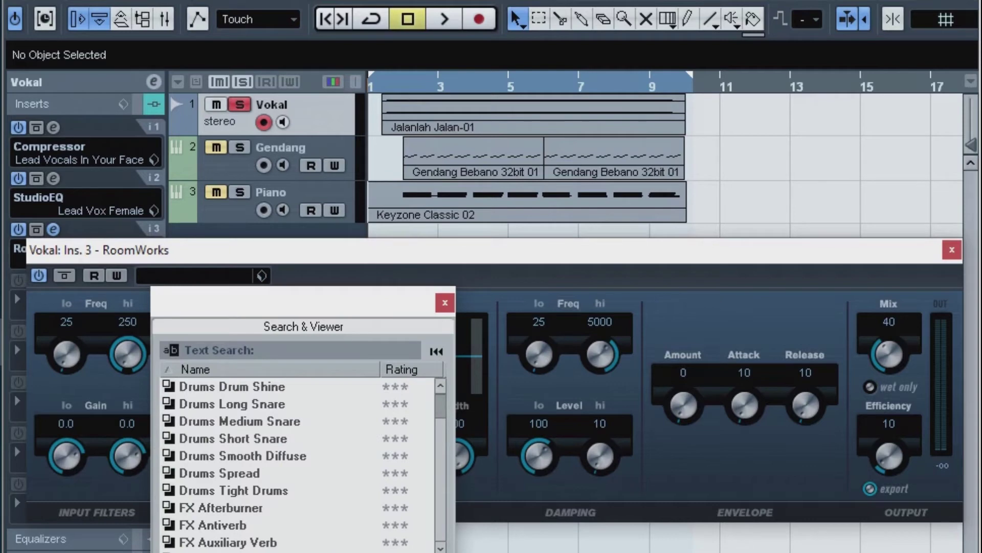
scroll(296, 460, "down", 2)
scroll(297, 460, "down", 5)
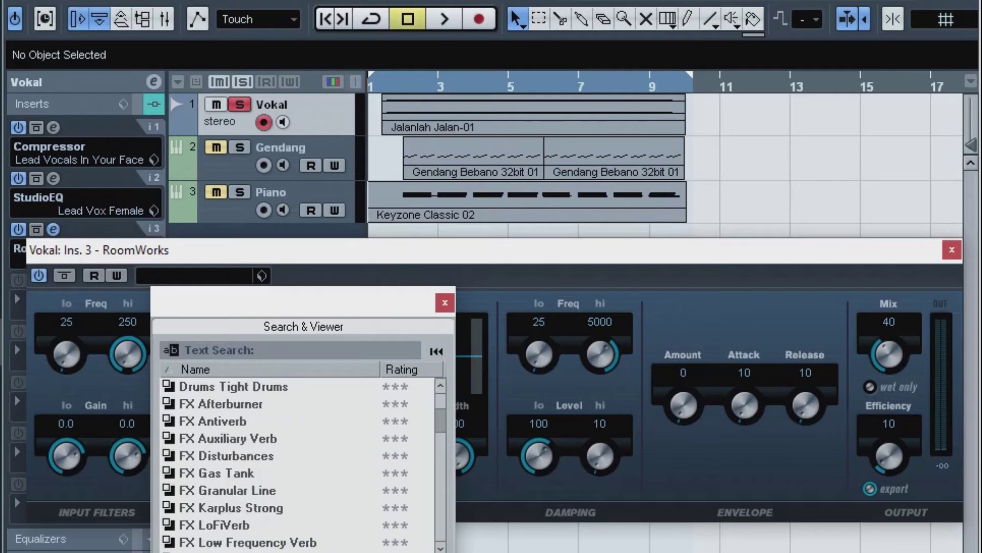
scroll(297, 461, "down", 9)
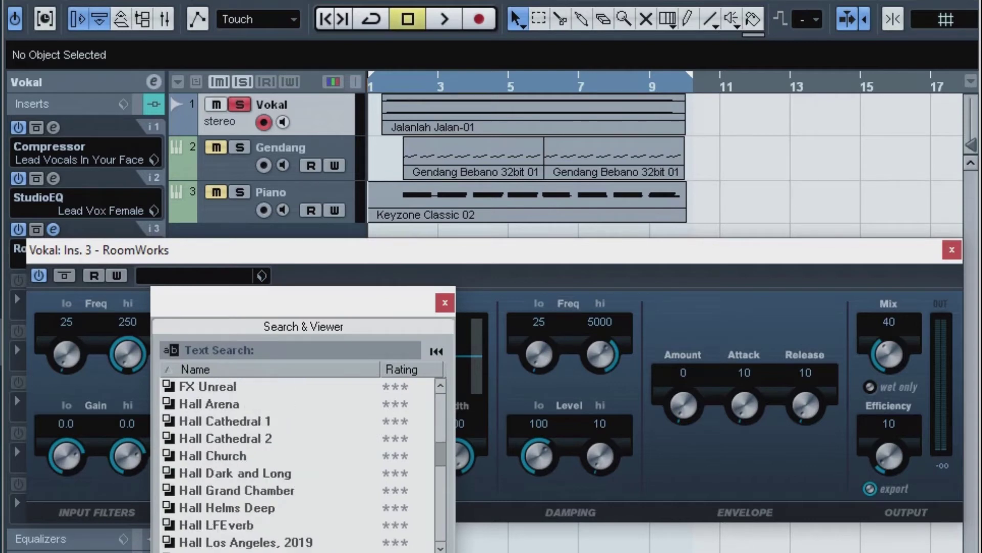
scroll(297, 460, "up", 11)
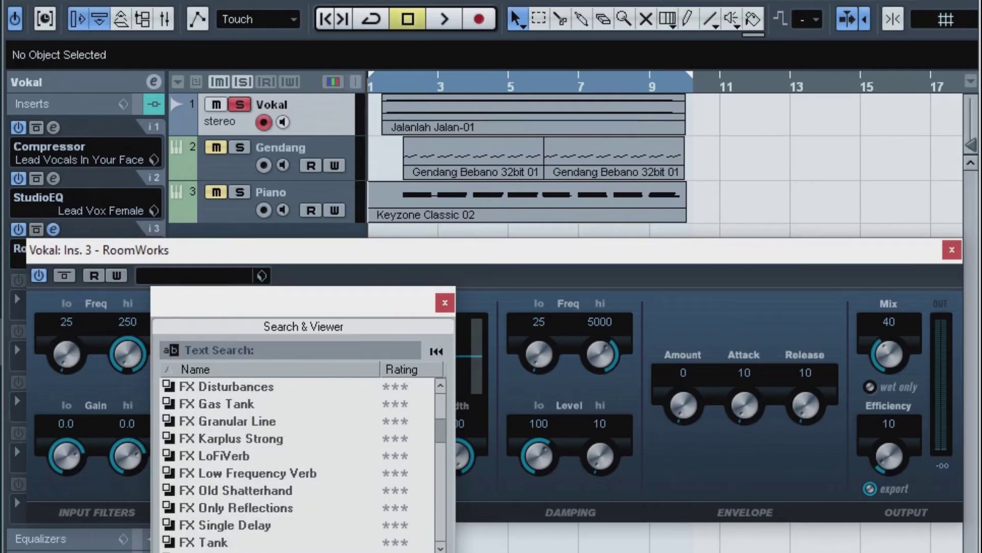
left_click(256, 455)
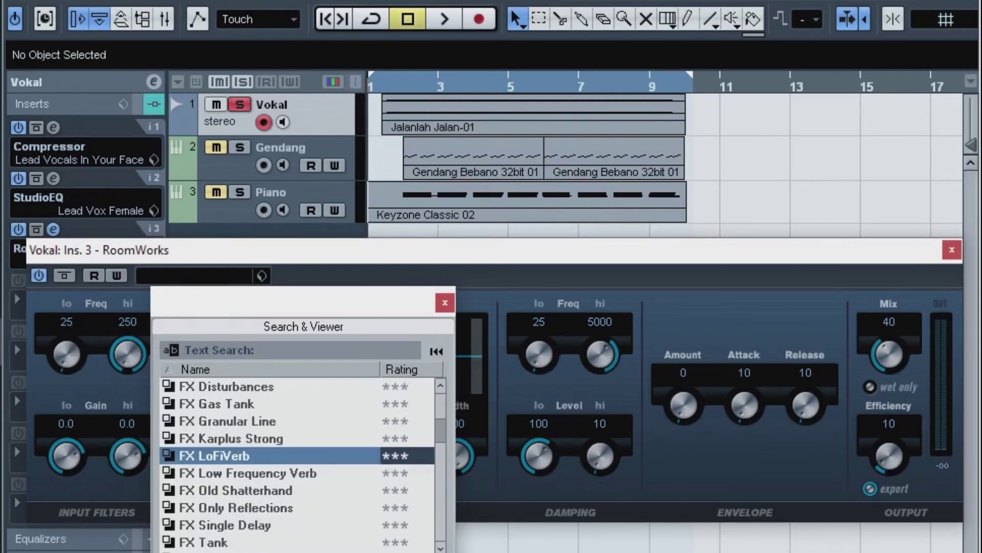
double_click(256, 455)
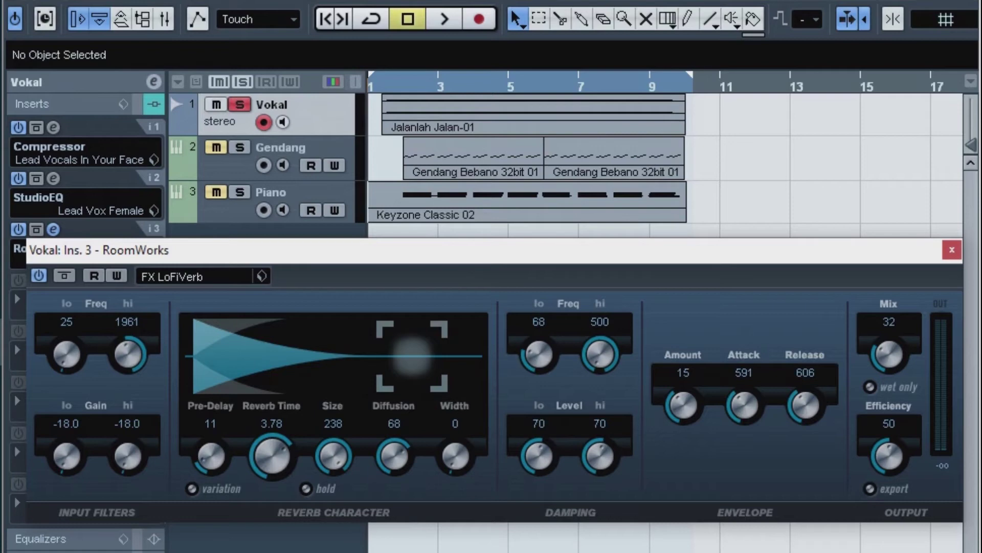
Listen to the start of the vocal with the FX LoFiVerb preset, then stop playback.
key("space")
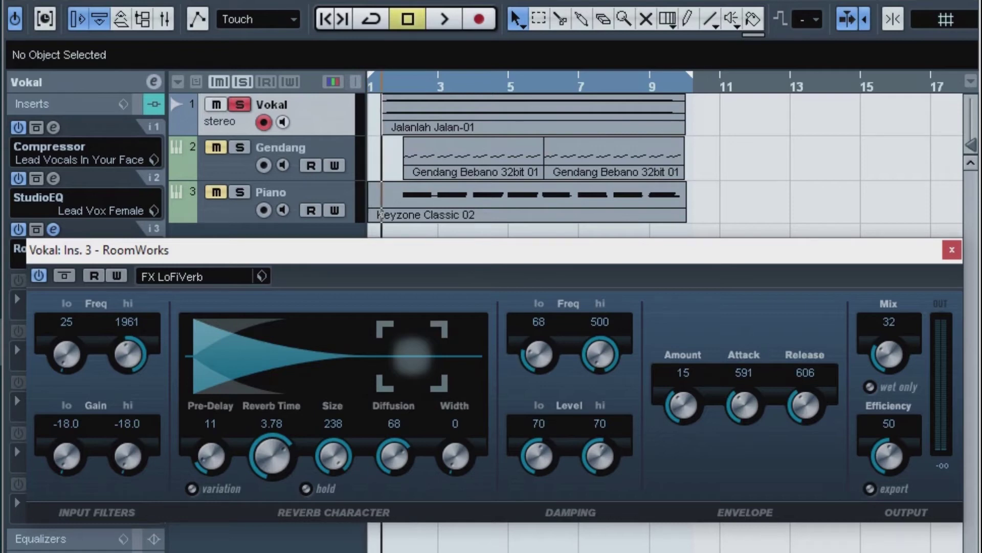
key("space")
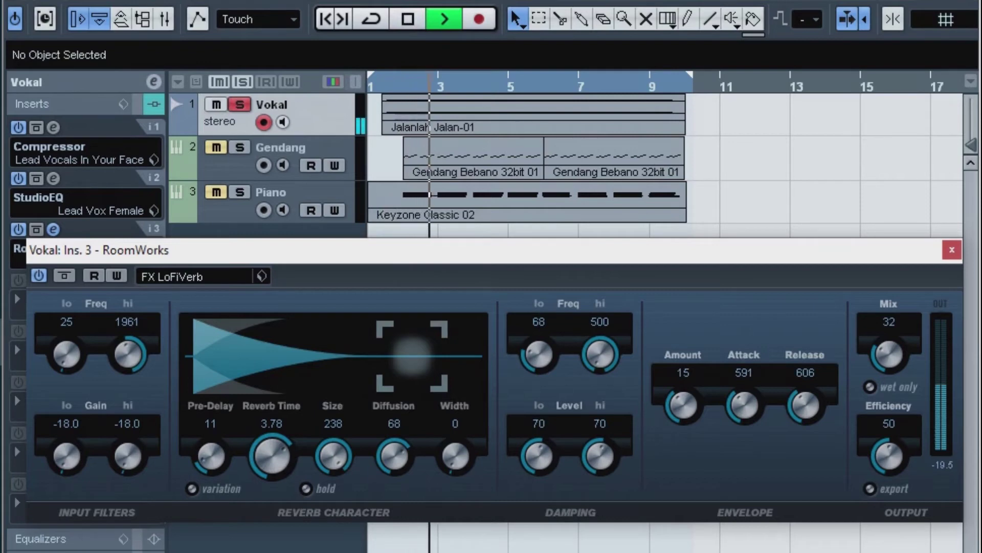
key("space")
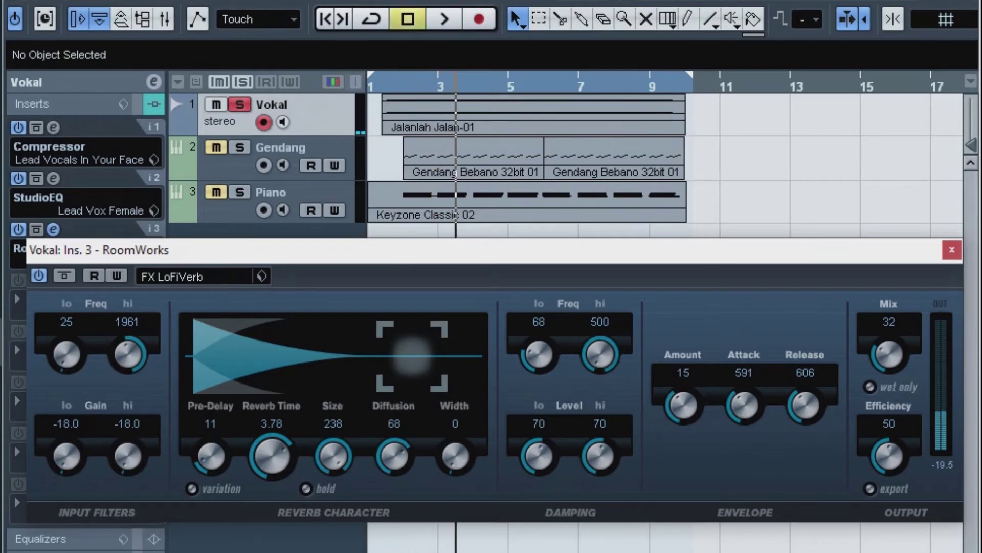
Raise the RoomWorks reverb time to 20.00 and listen to the vocal from near its beginning.
left_click_drag(272, 455, 272, 409)
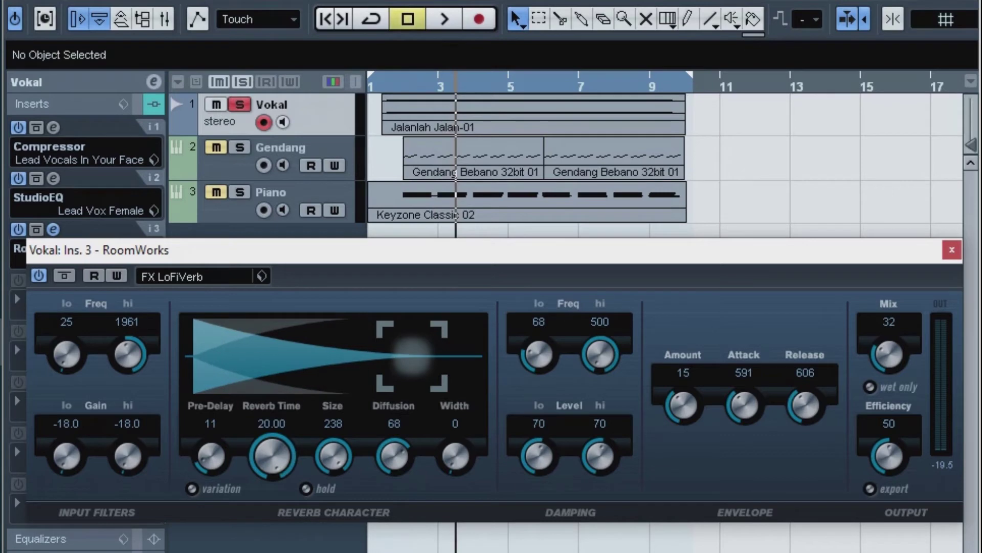
left_click(384, 82)
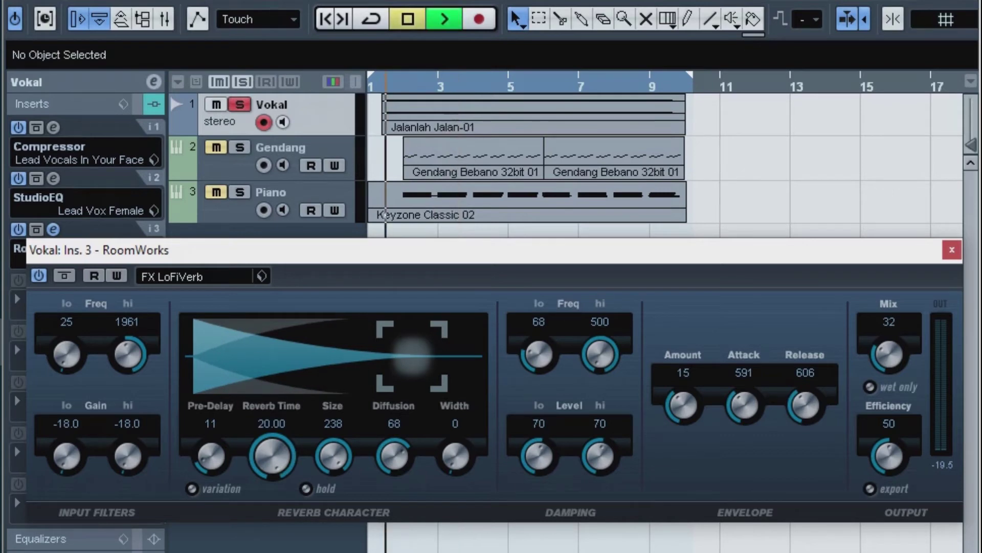
key("space")
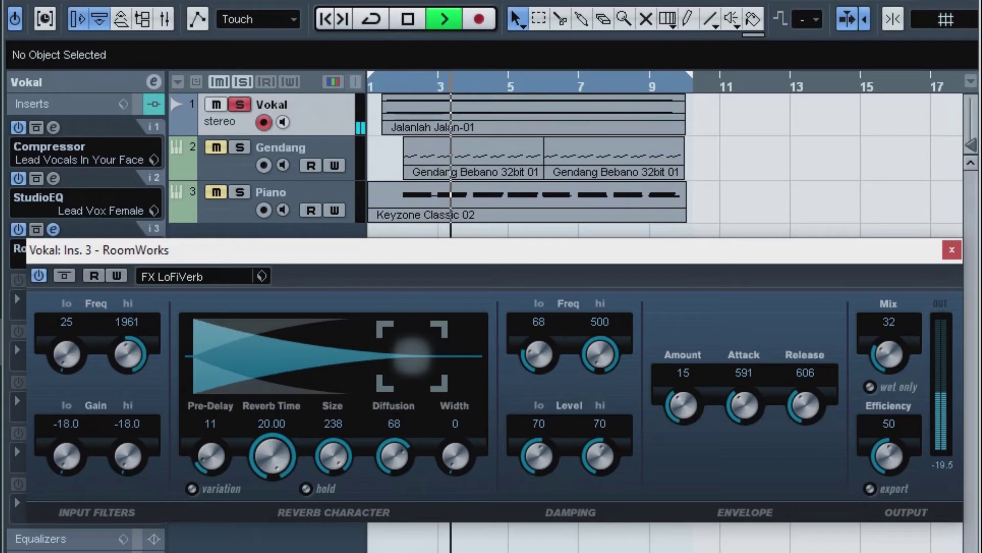
key("space")
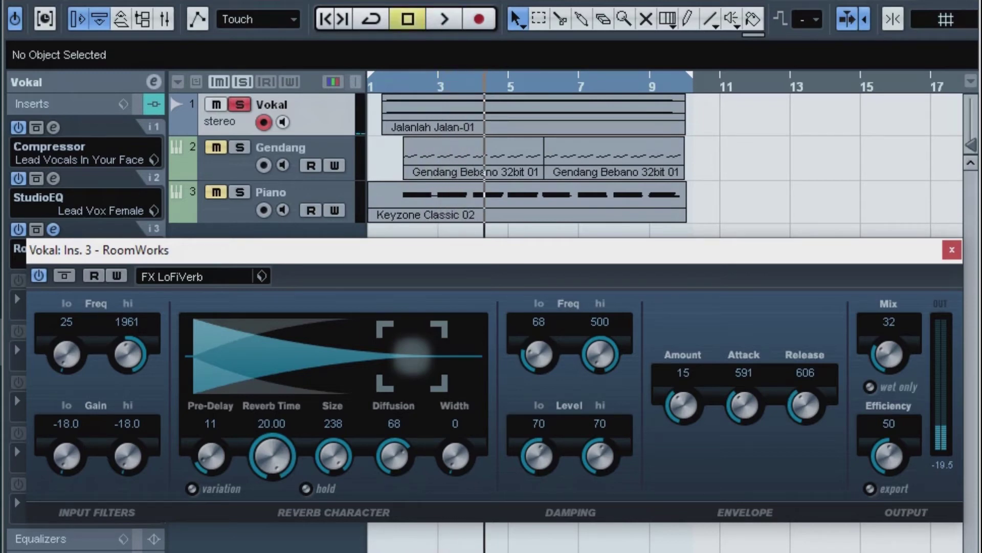
Lower the RoomWorks reverb time to 0.27 and listen to the vocal.
left_click_drag(272, 455, 272, 506)
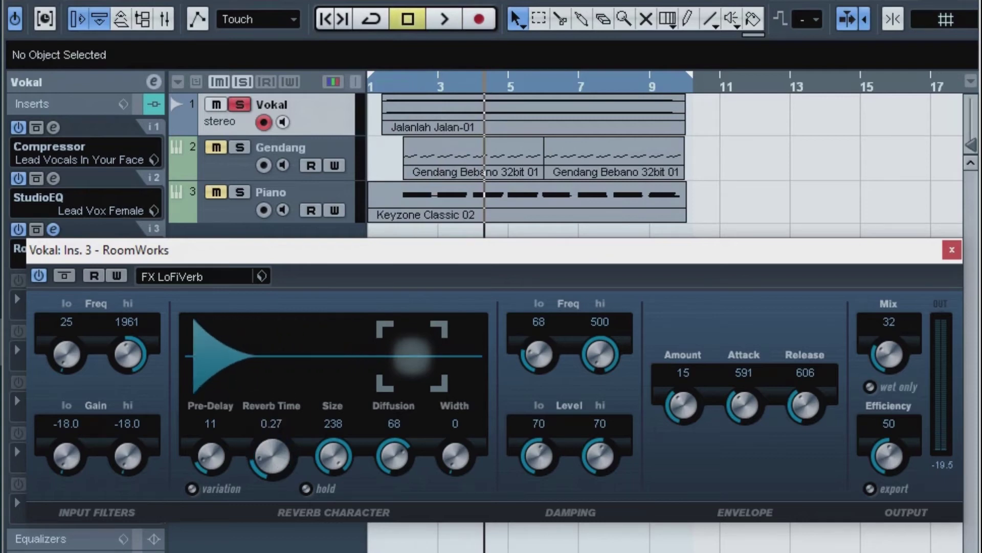
key("space")
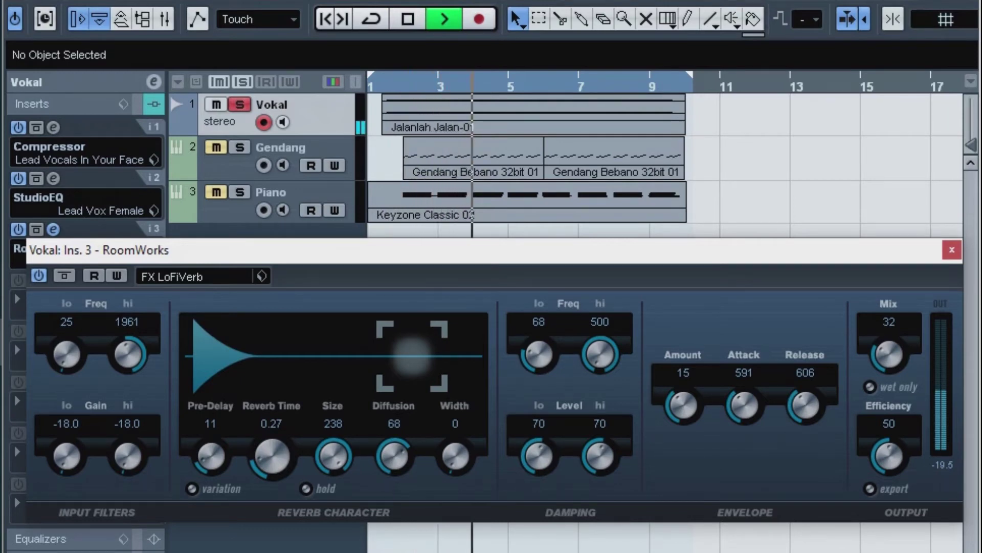
key("space")
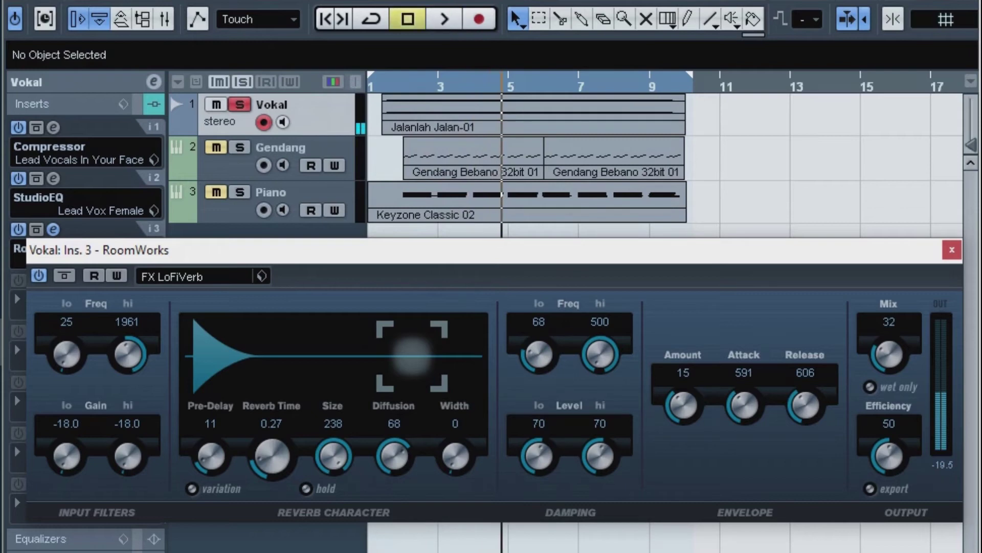
Set the RoomWorks reverb time to 3.48 and listen to the vocal.
left_click_drag(272, 456, 273, 433)
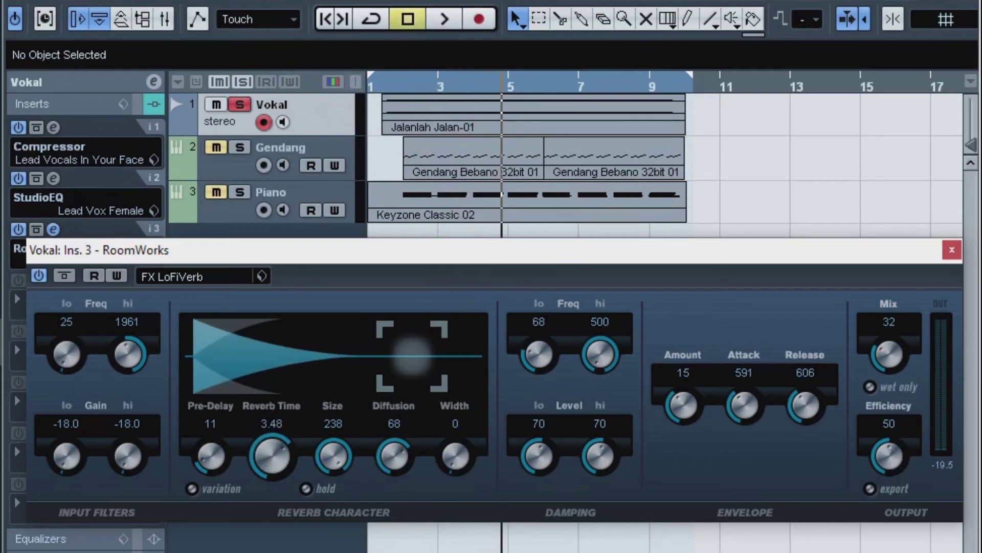
key("space")
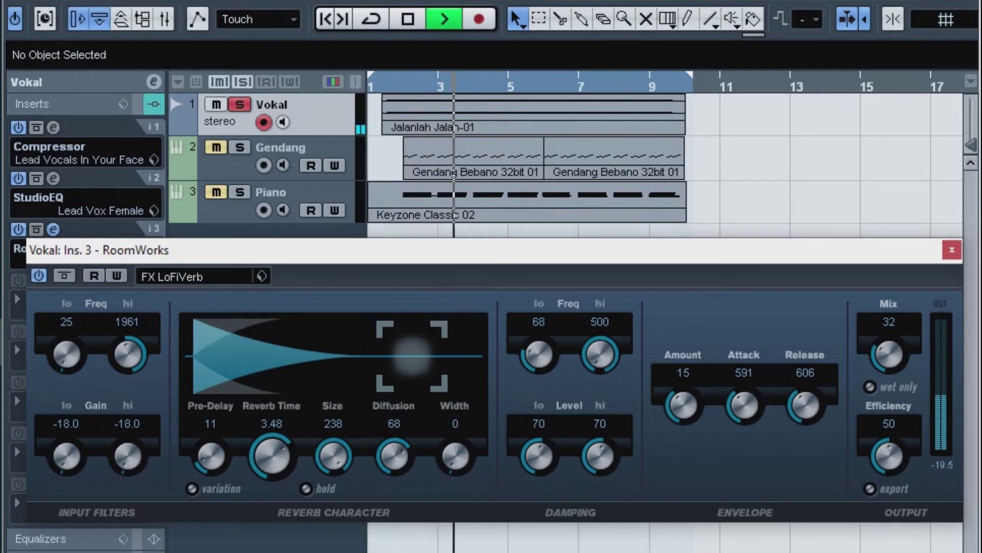
key("space")
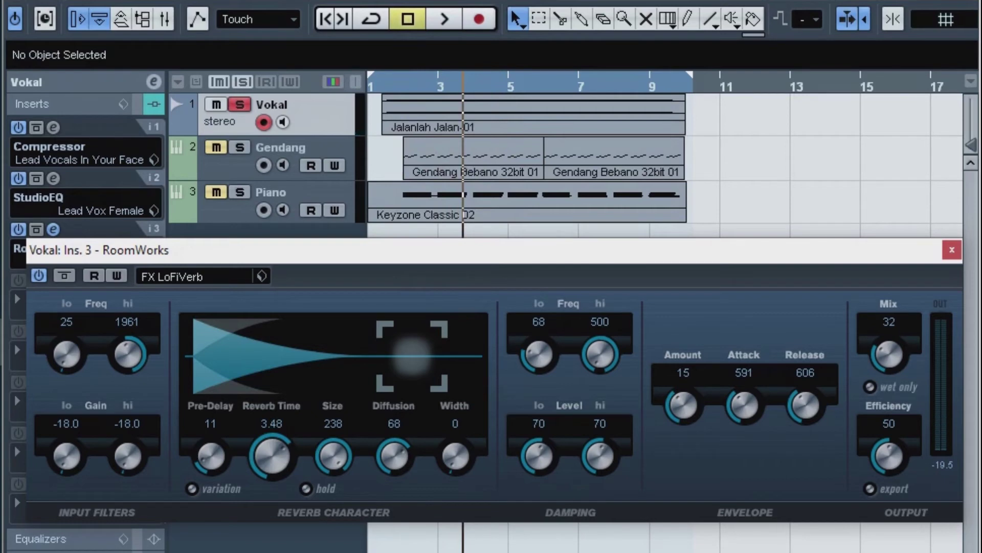
Set the RoomWorks pre-delay to 41 and close the plug-in window.
left_click_drag(211, 455, 211, 434)
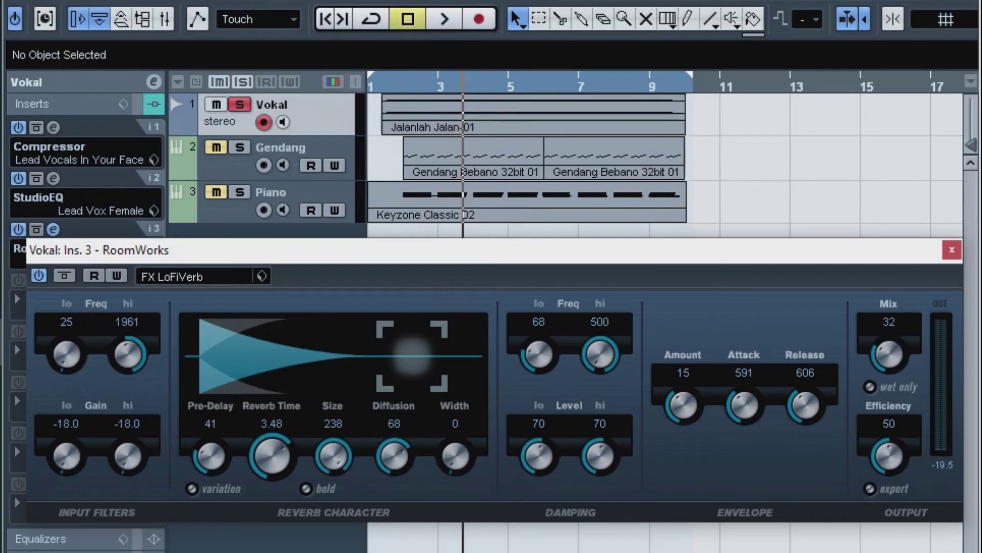
left_click_drag(358, 249, 206, 237)
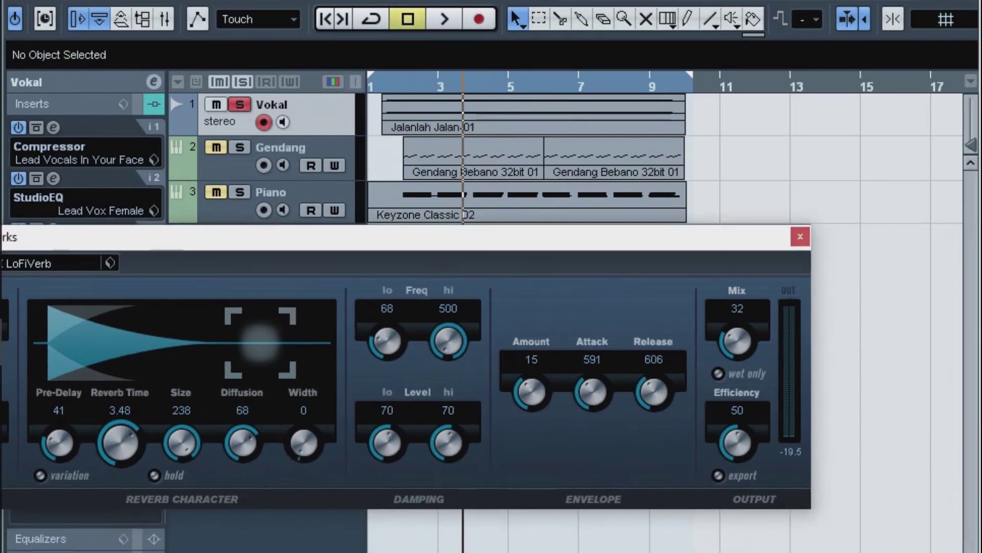
left_click(800, 237)
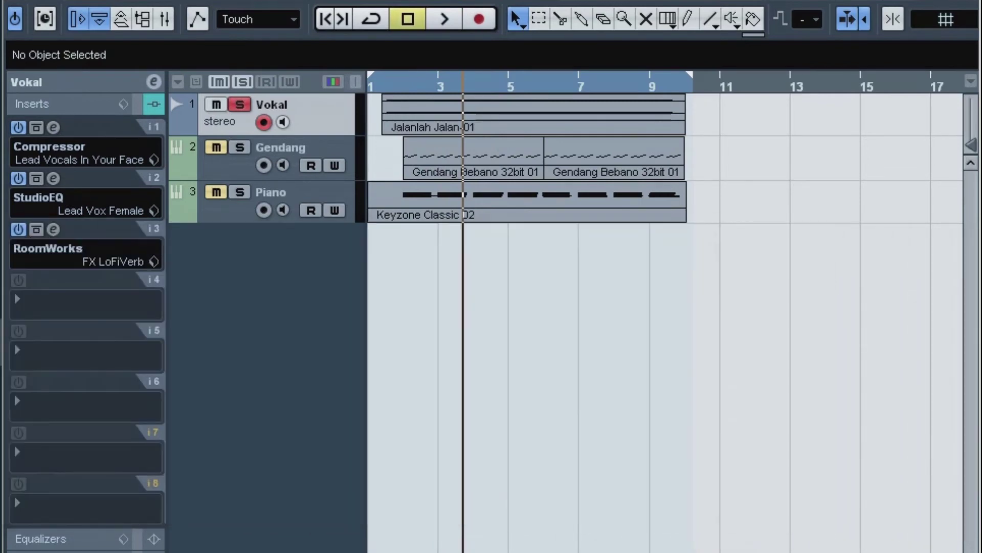
Load MonoDelay into the fourth insert slot of the Vokal track and apply the Sweet Vocal Delay preset.
left_click(87, 300)
mouse_move(57, 349)
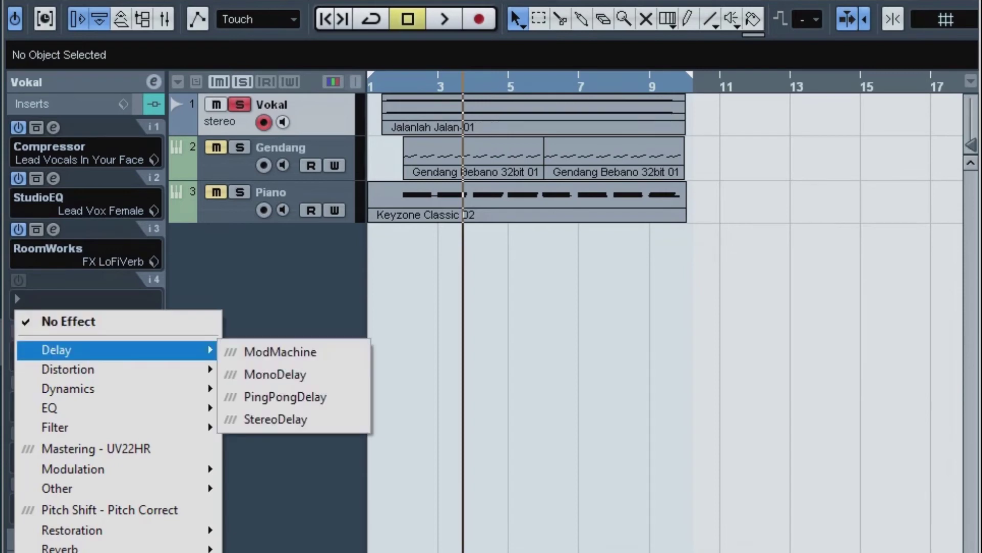
left_click(276, 374)
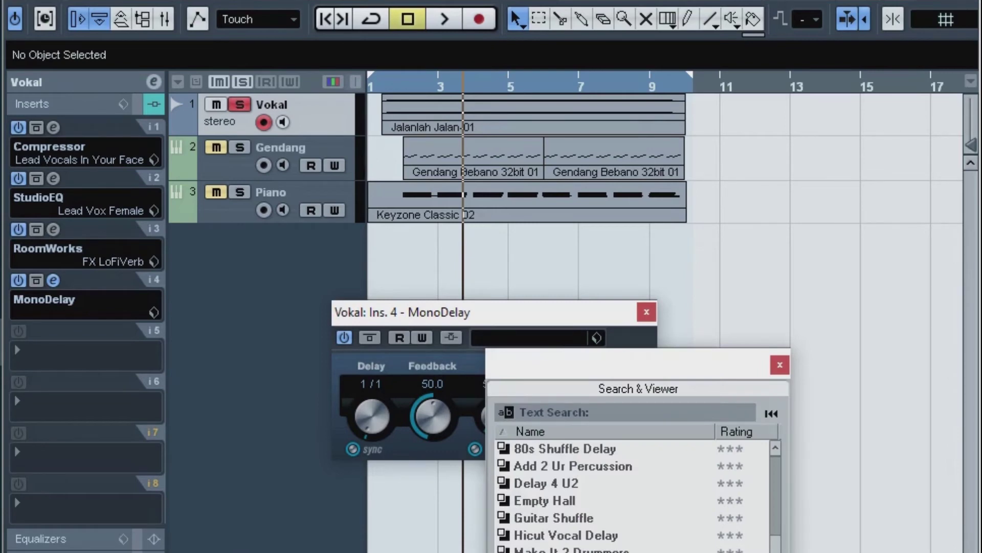
scroll(631, 491, "down", 4)
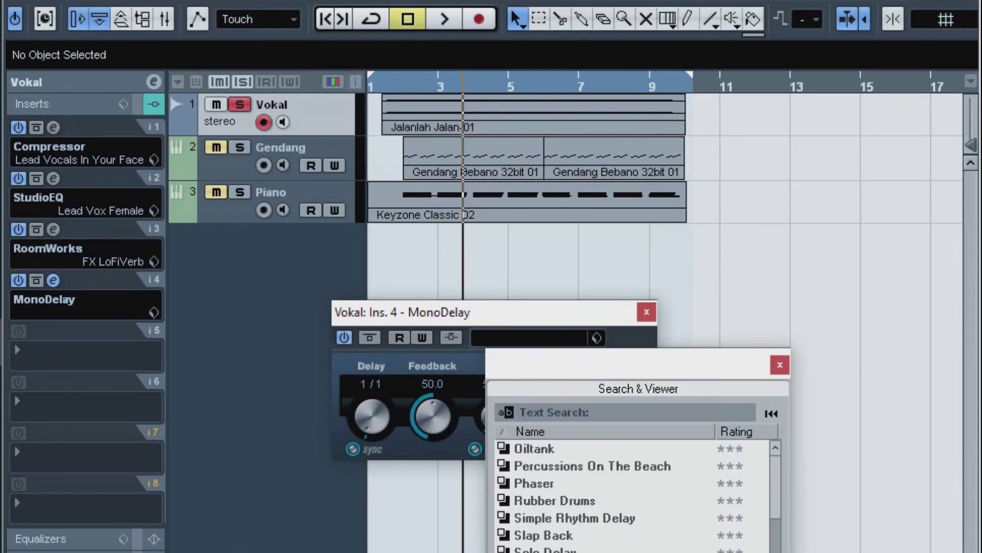
double_click(568, 551)
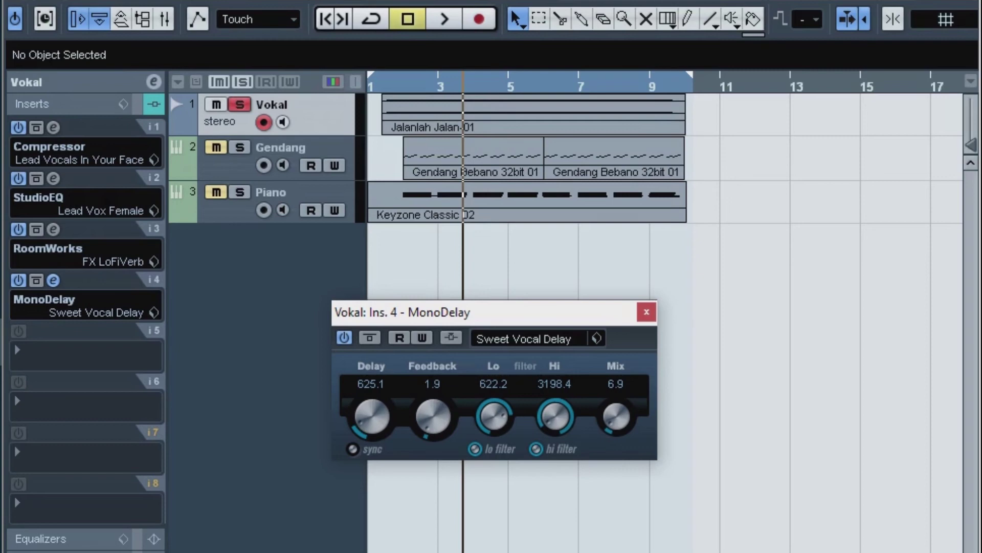
Listen to the vocal from near its beginning with the MonoDelay active, and stop playback.
key("KP_0")
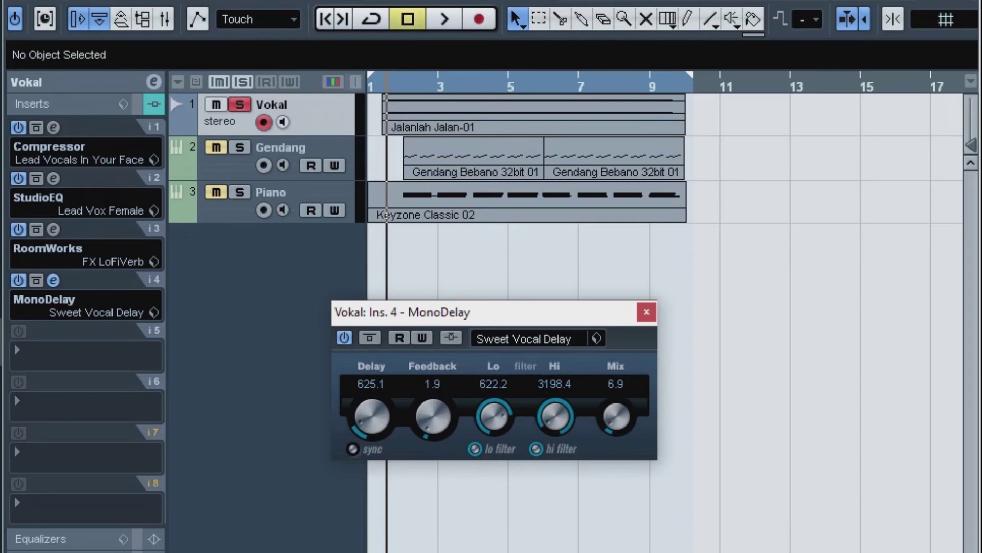
key("space")
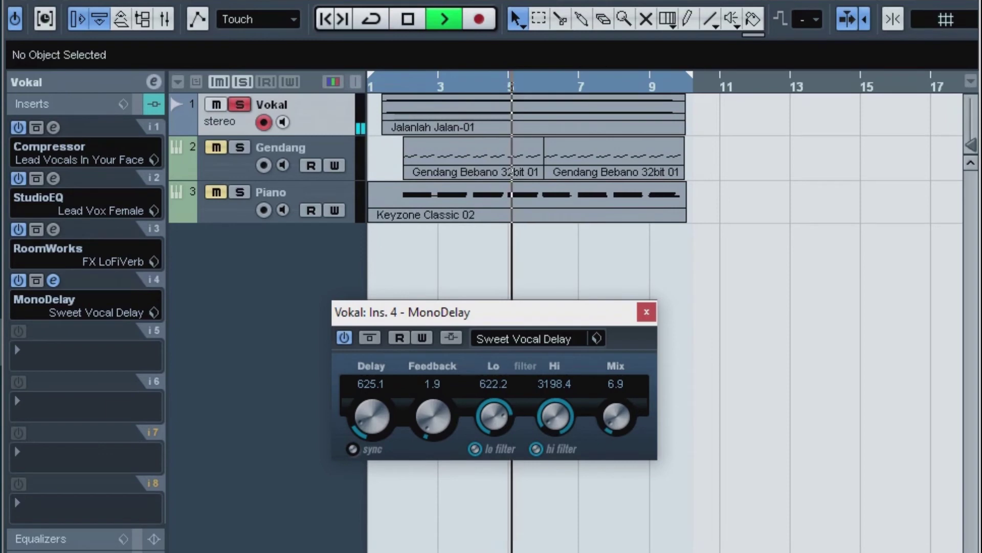
key("space")
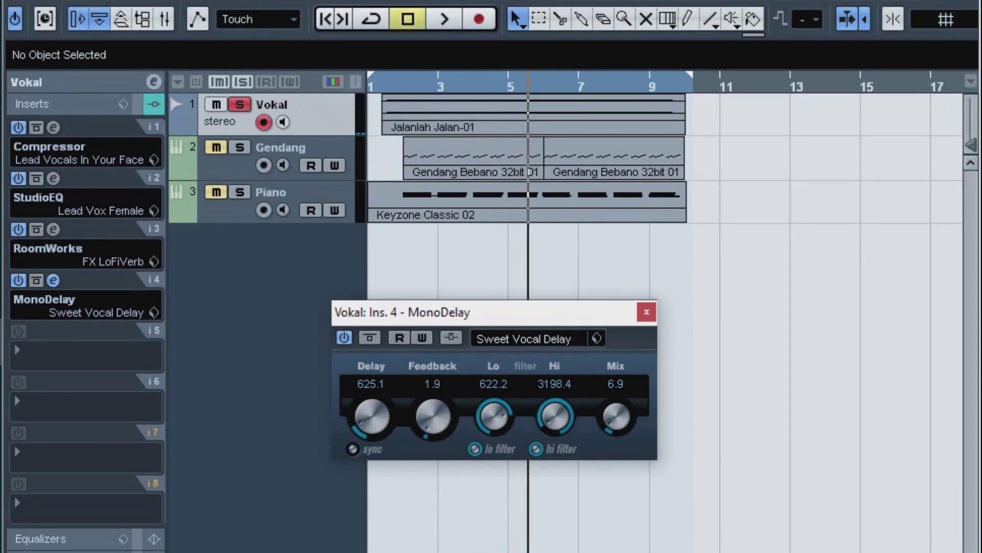
Close the MonoDelay window, listen to the vocal from near its beginning, and return to the project start.
key("KP_0")
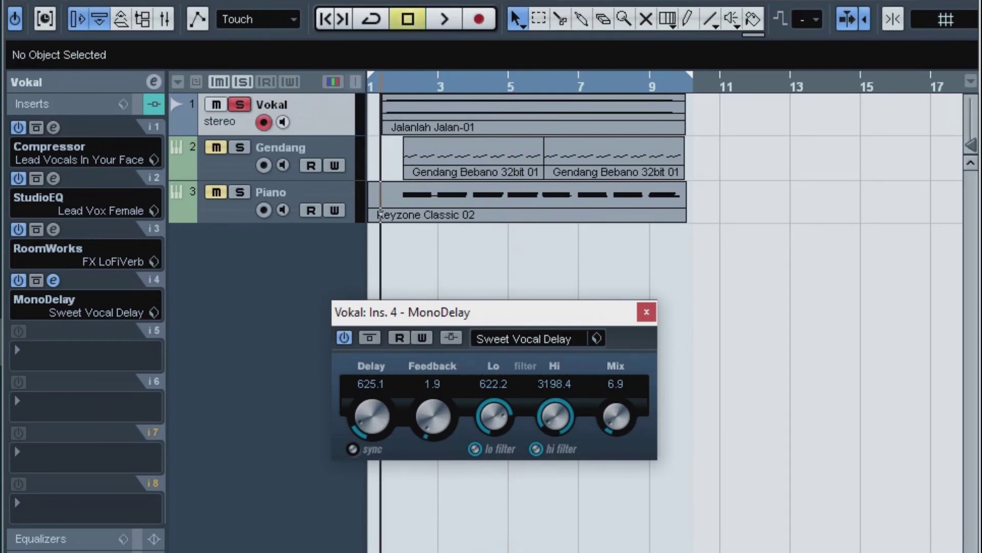
key("KP_Subtract")
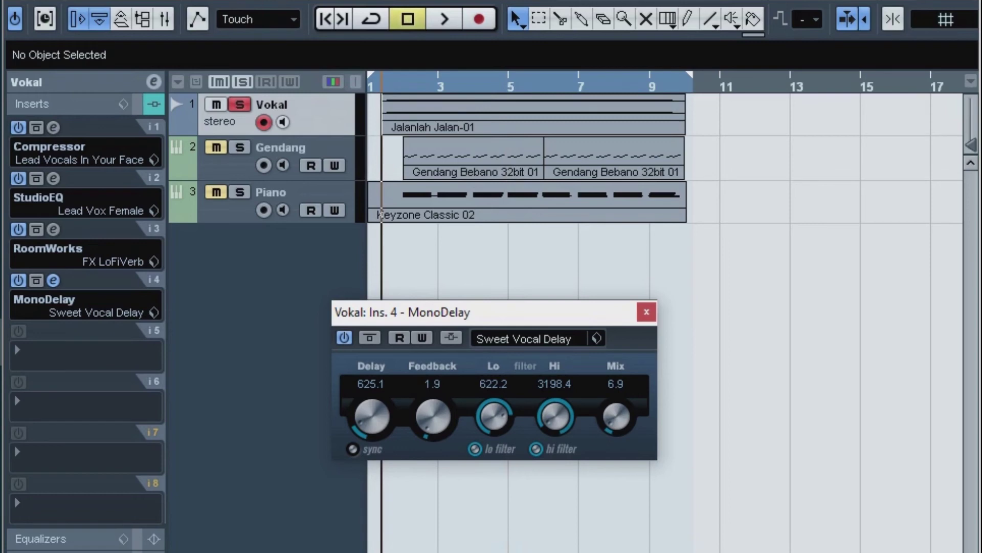
mouse_move(433, 417)
left_mouse_down()
mouse_move(433, 394)
mouse_move(433, 415)
left_mouse_up()
left_click(646, 311)
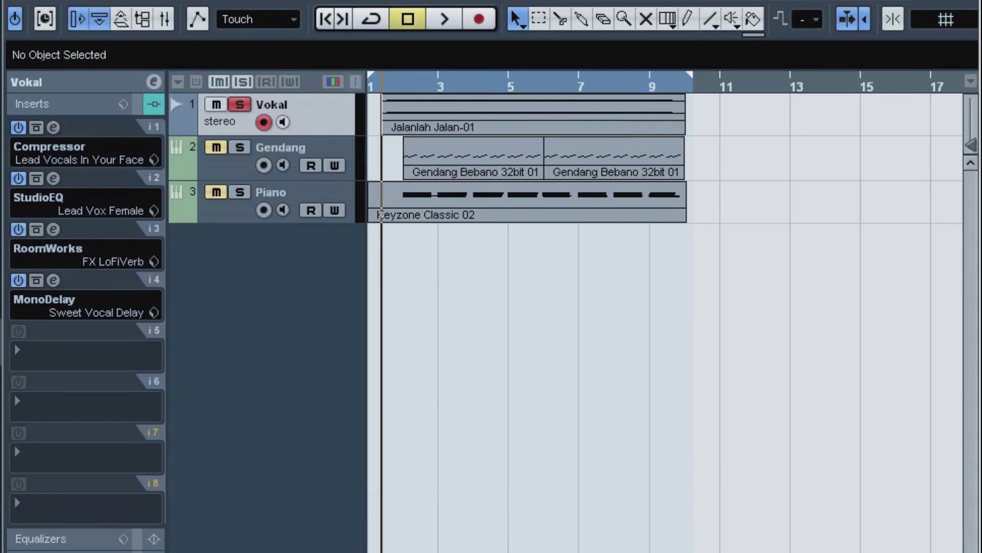
key("space")
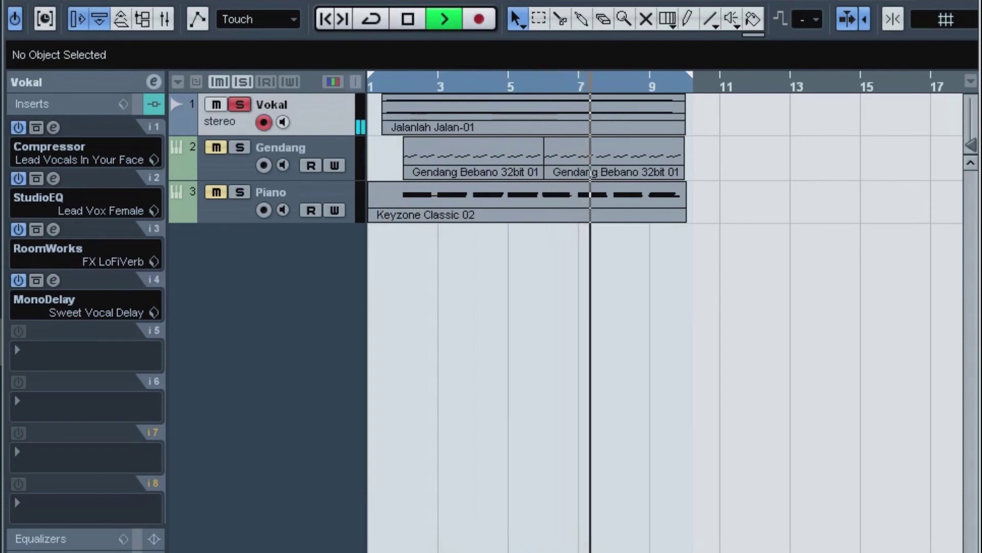
key("space")
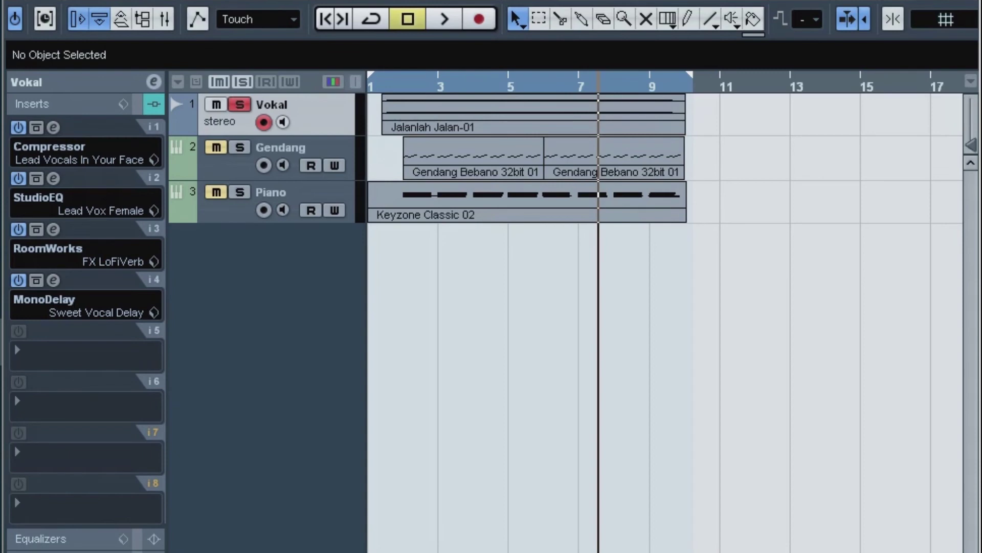
key("KP_Subtract")
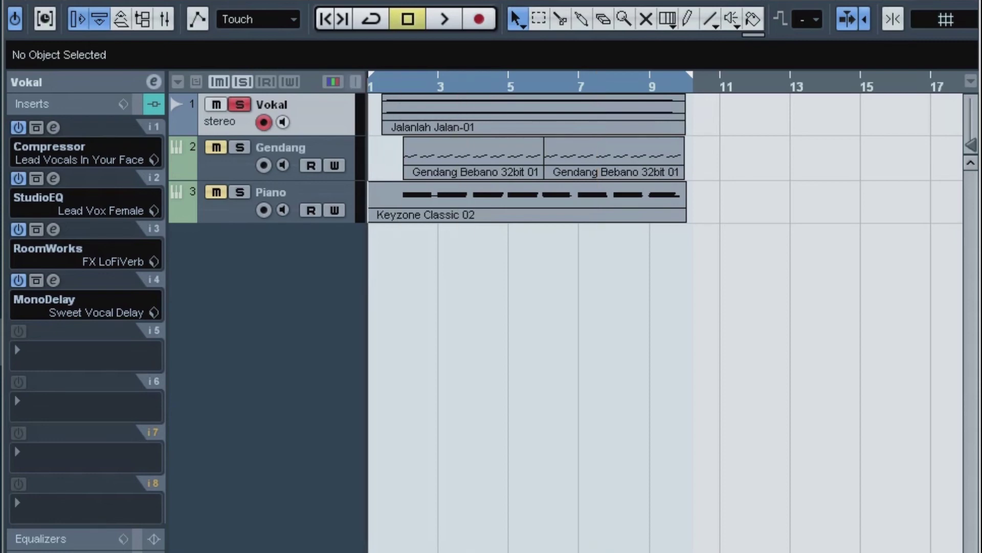
Select the Gendang track and solo it together with the Vokal track.
left_click(307, 148)
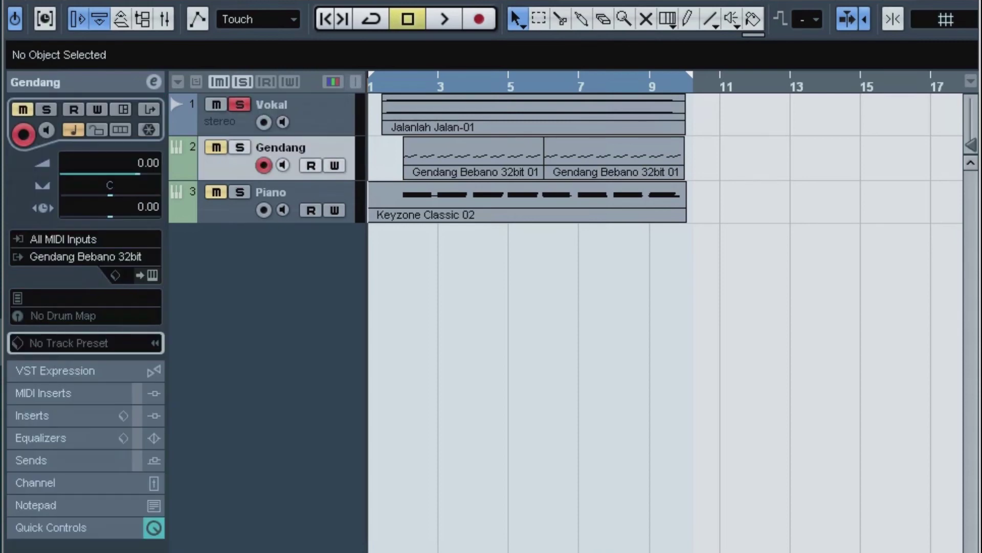
key("m")
key("s")
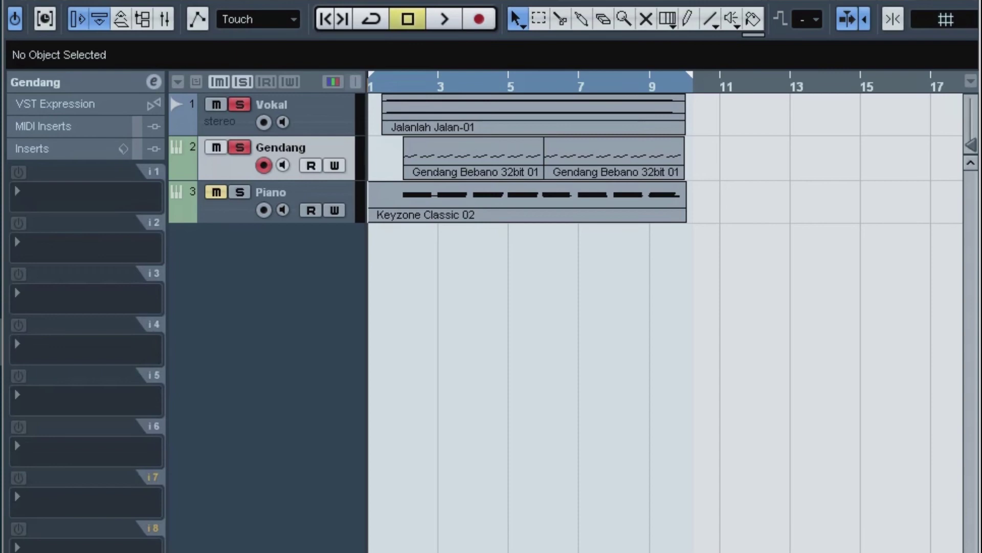
Load StudioEQ into the first insert slot of the Gendang track, apply the Congas preset, and close the plug-in window.
left_click(85, 196)
mouse_move(56, 241)
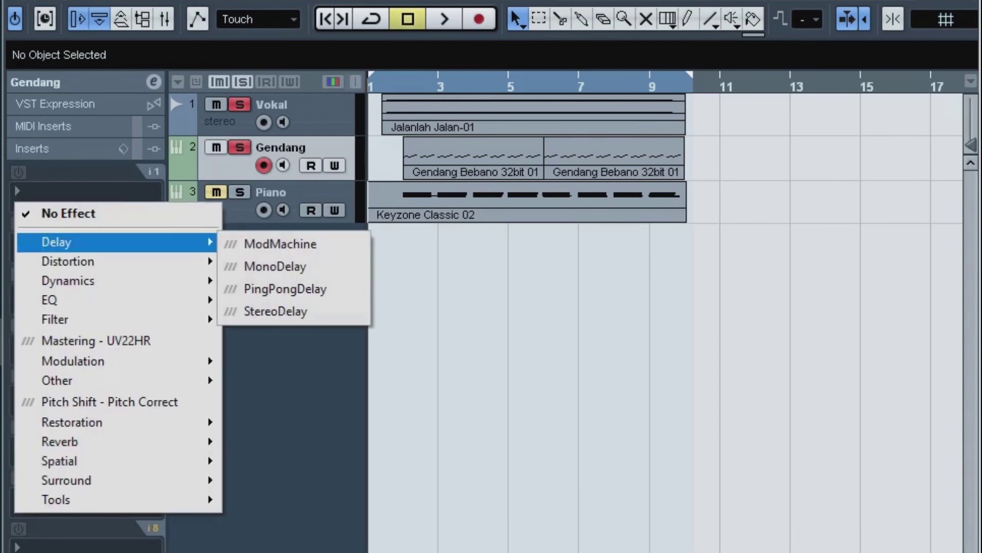
mouse_move(56, 300)
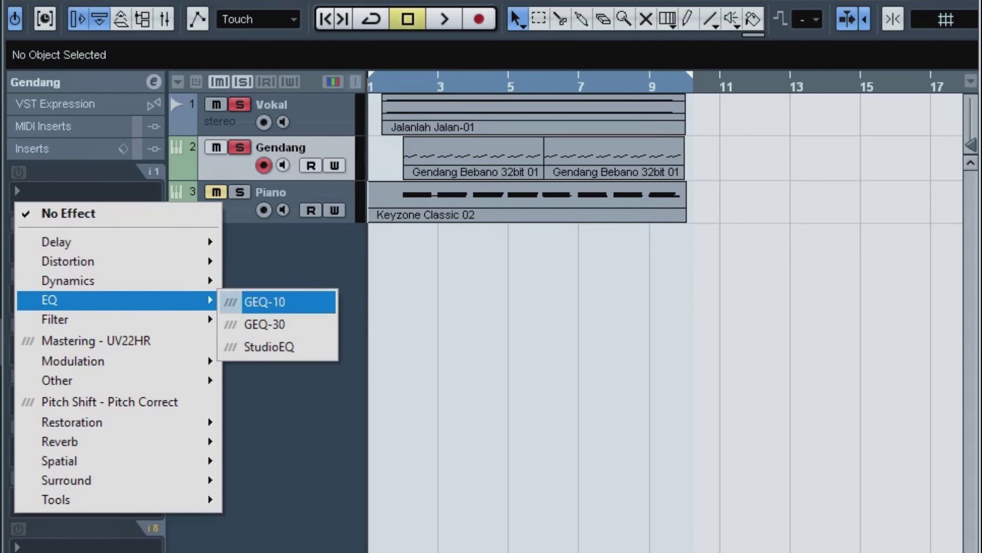
left_click(269, 346)
left_click(261, 222)
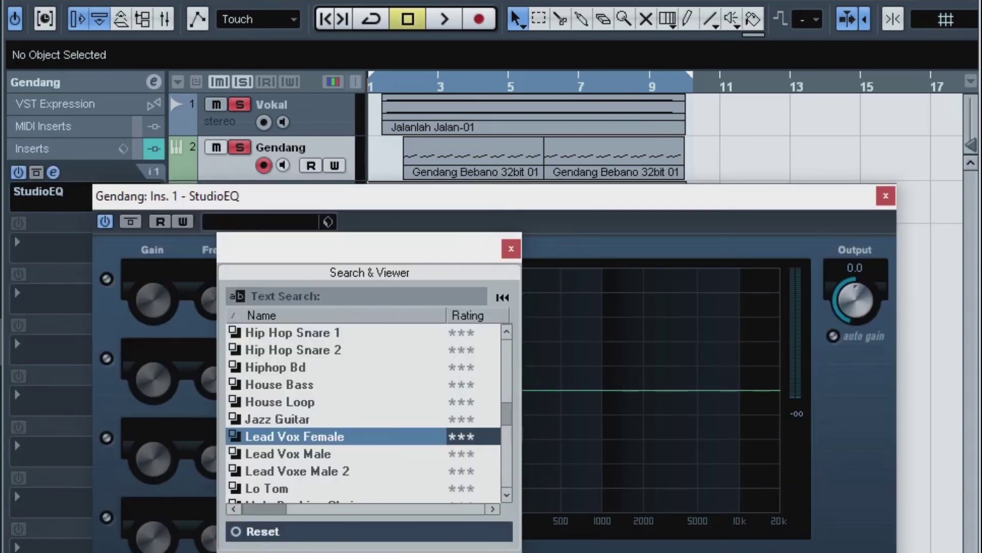
scroll(363, 409, "up", 15)
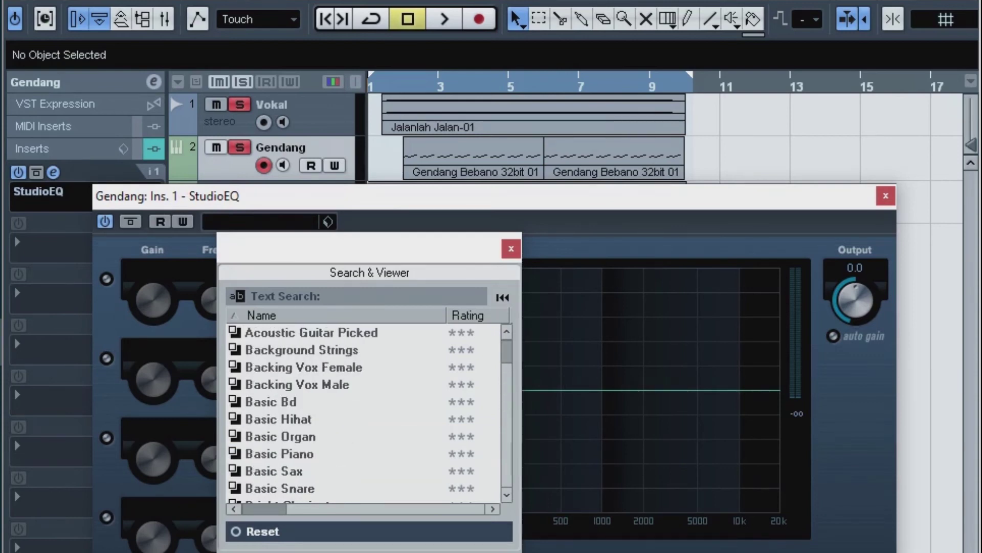
scroll(363, 409, "down", 8)
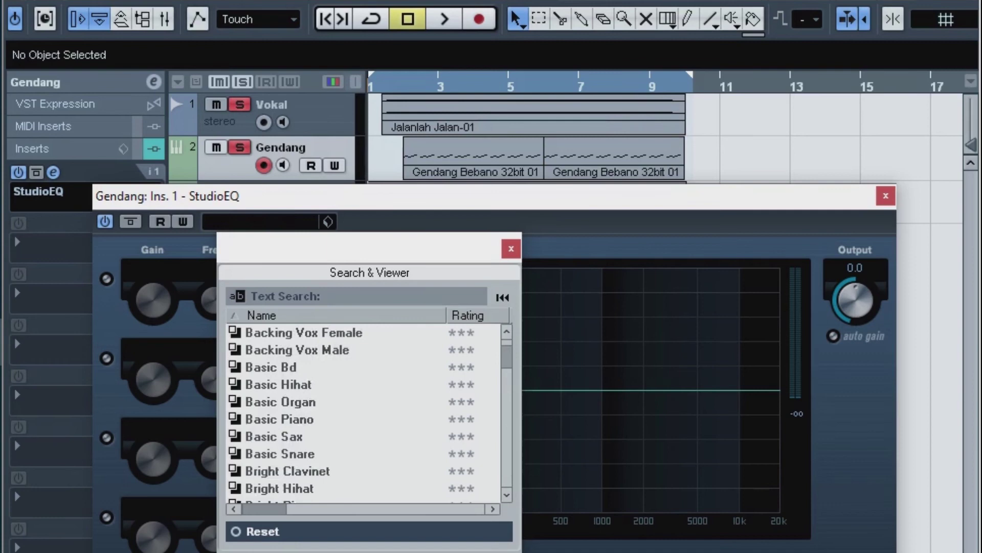
scroll(363, 410, "down", 2)
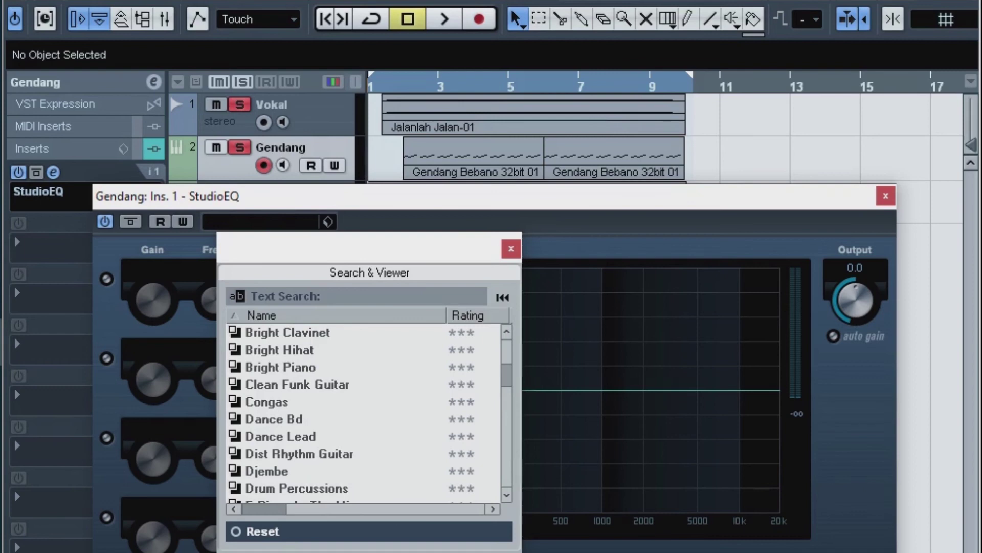
double_click(267, 401)
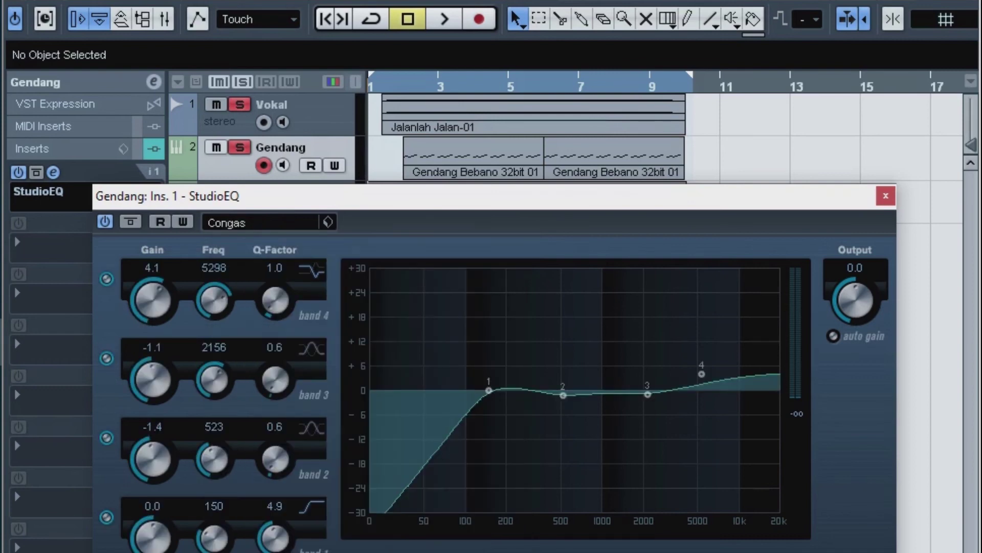
left_click(885, 196)
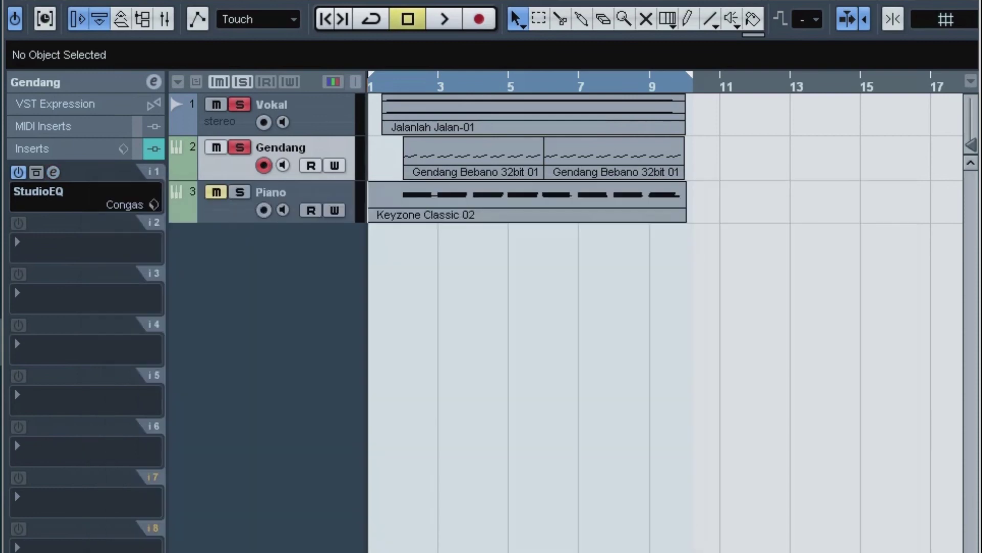
left_click(51, 246)
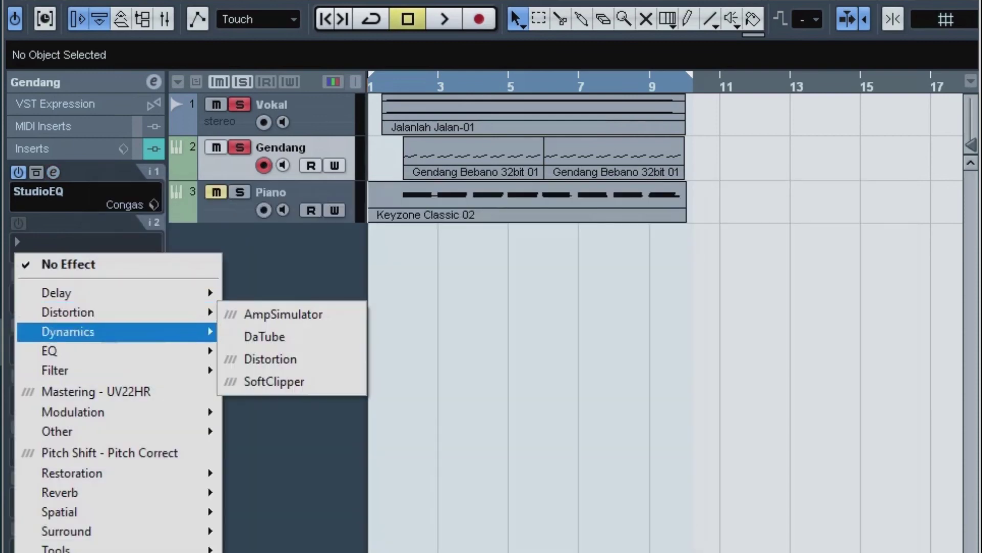
mouse_move(118, 293)
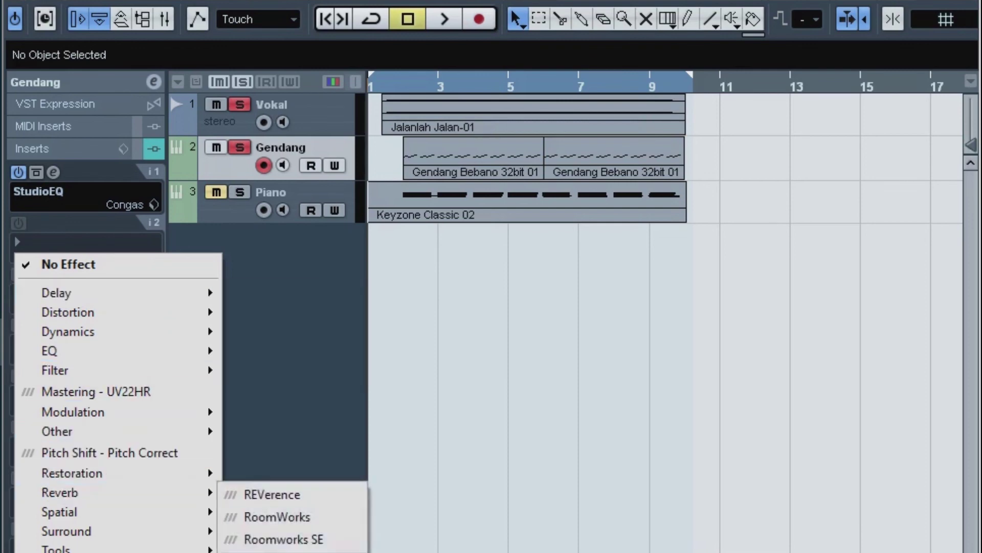
key("Escape")
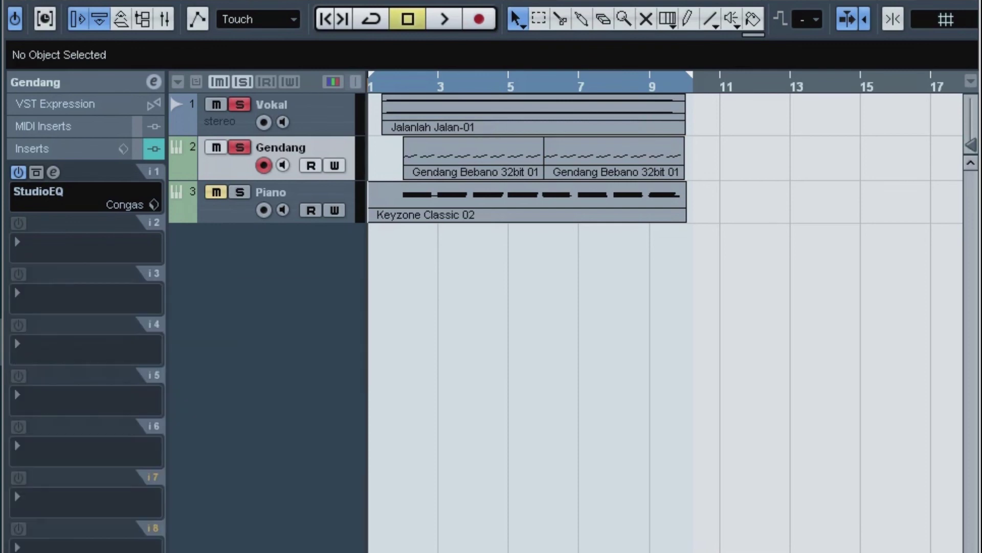
Solo the Piano track and load StereoEnhancer into its first insert slot with the More Space For Piano preset.
left_click(240, 192)
left_click(302, 193)
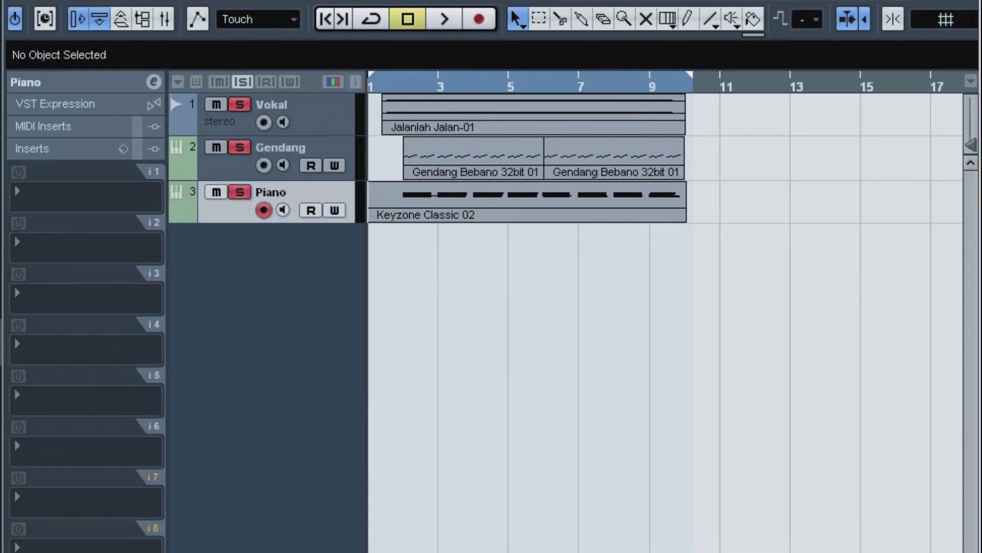
left_click(77, 197)
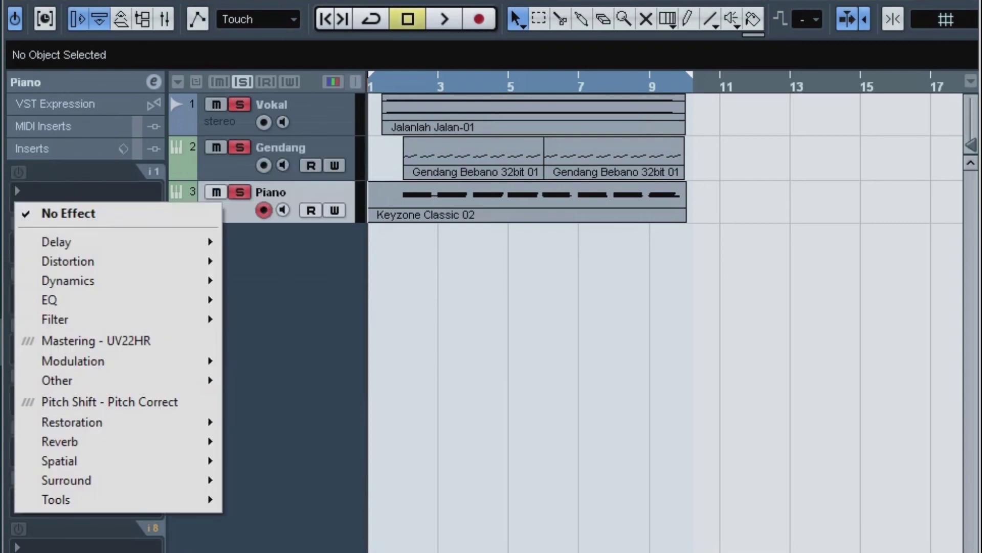
mouse_move(77, 460)
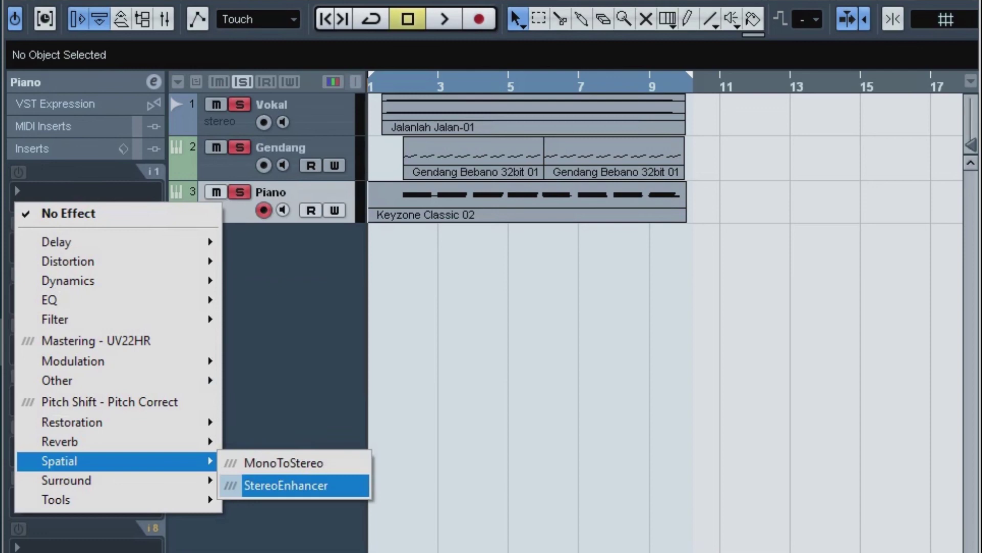
left_click(286, 485)
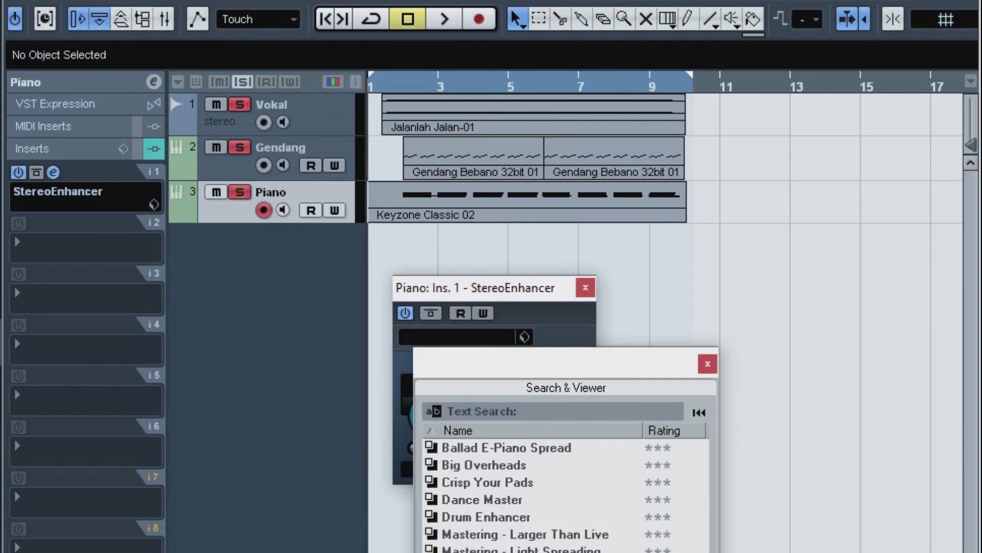
double_click(511, 552)
left_click(585, 287)
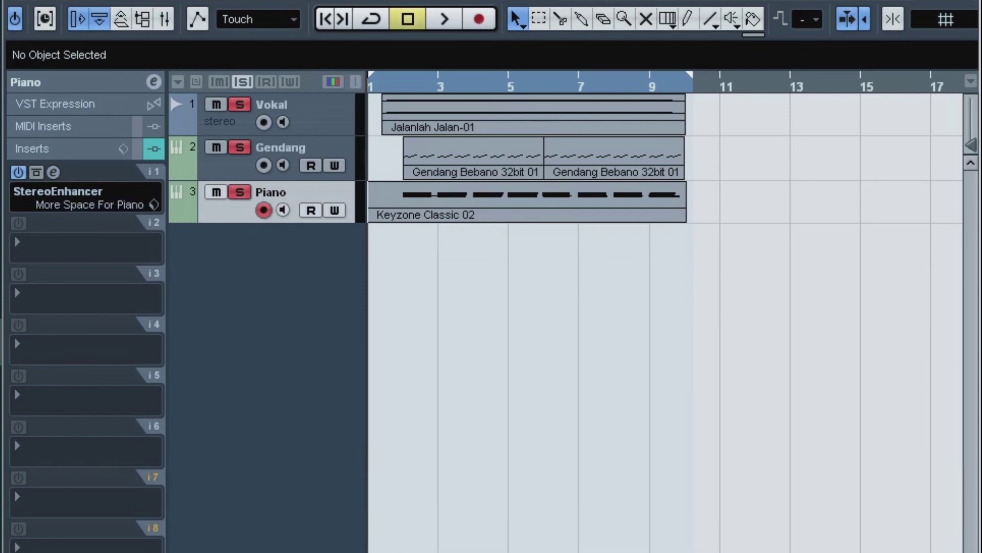
Leave only the Piano track soloed and listen to it from just before bar 2 with StereoEnhancer switched off.
left_click(400, 84)
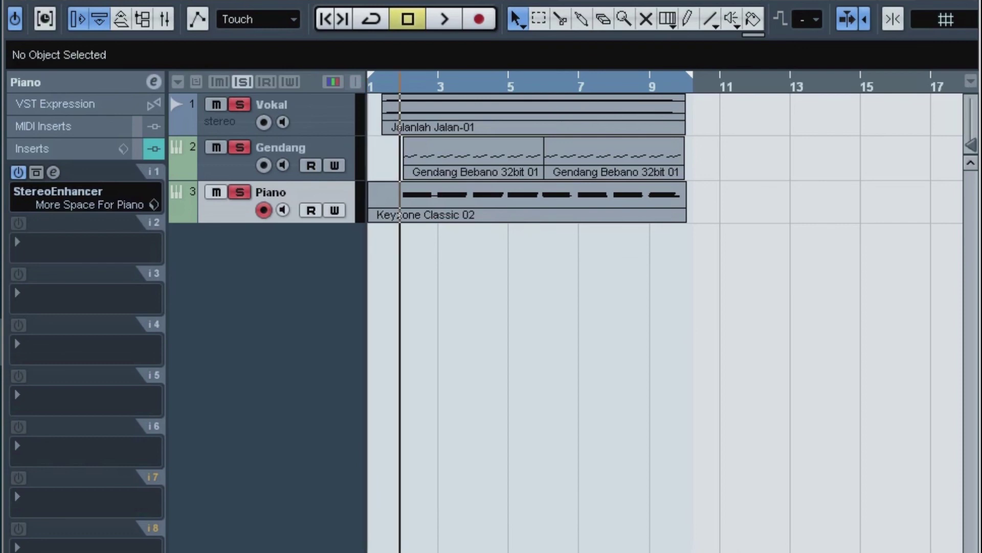
left_click(240, 105)
left_click(240, 148)
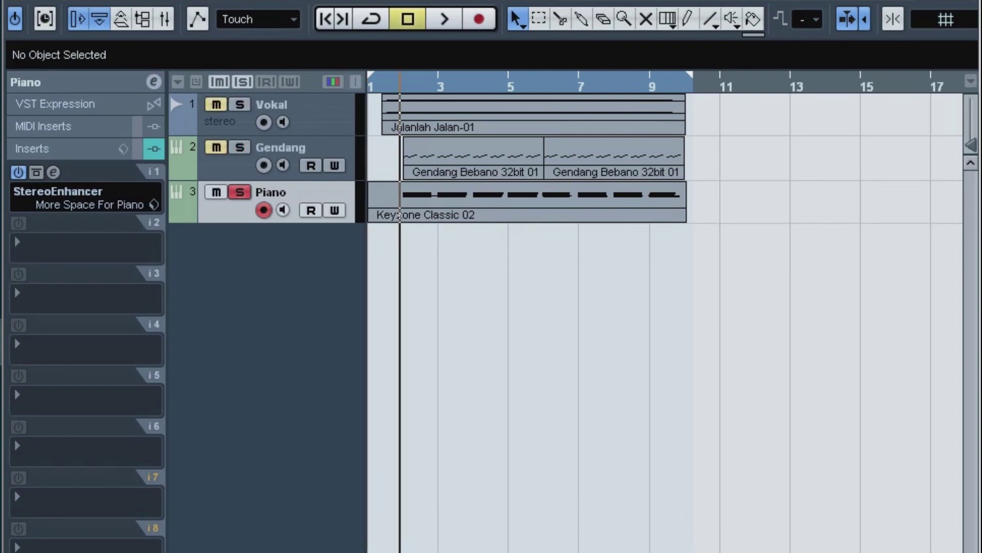
left_click(18, 172)
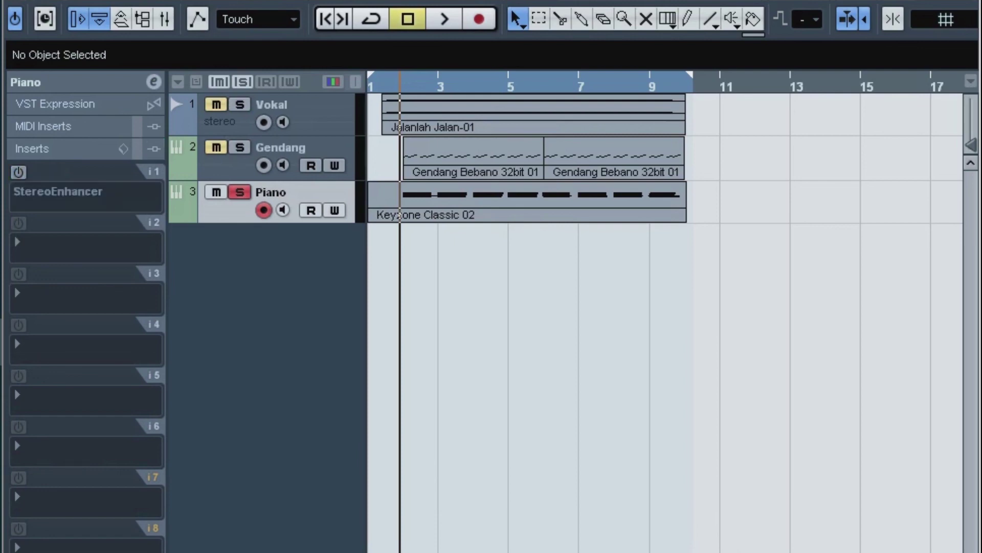
key("space")
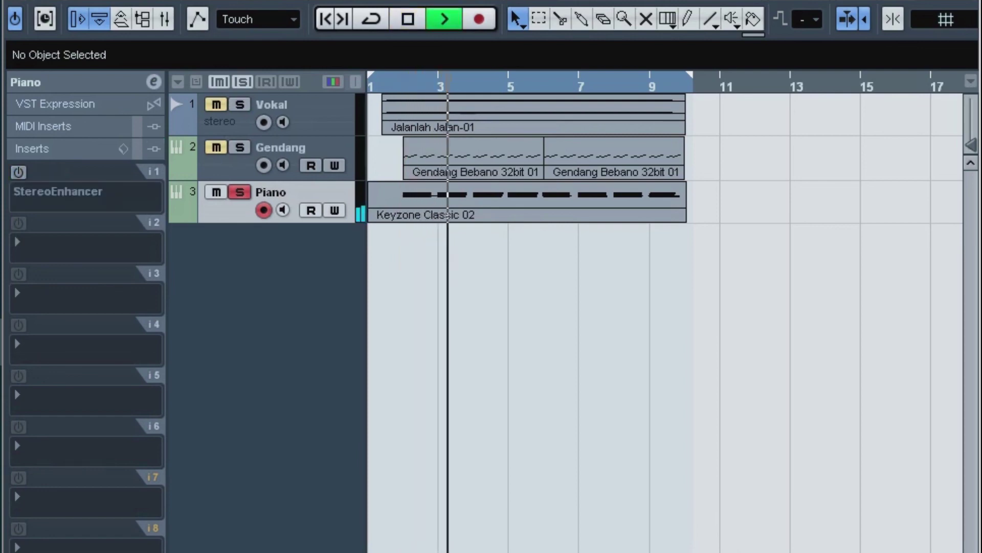
key("space")
Switch StereoEnhancer back on, listen to the piano with the effect, and stop playback.
key("KP_0")
left_click(18, 173)
key("space")
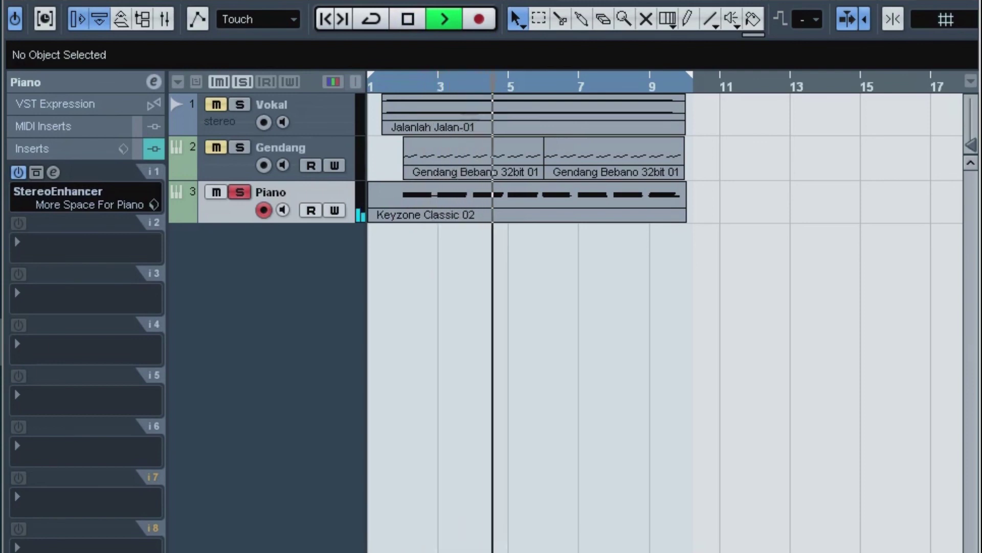
key("space")
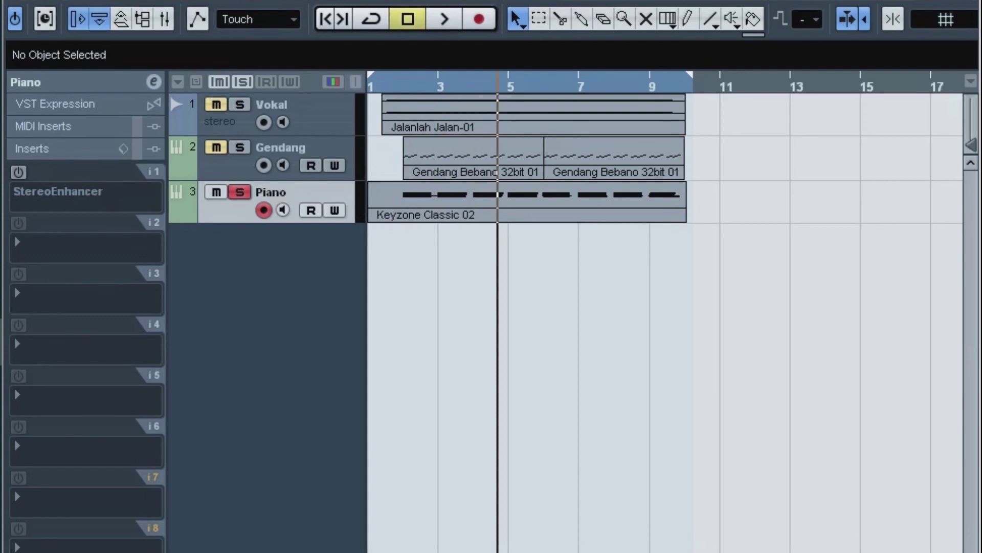
Clear the Piano track's solo and select the Vokal track.
left_click(317, 125)
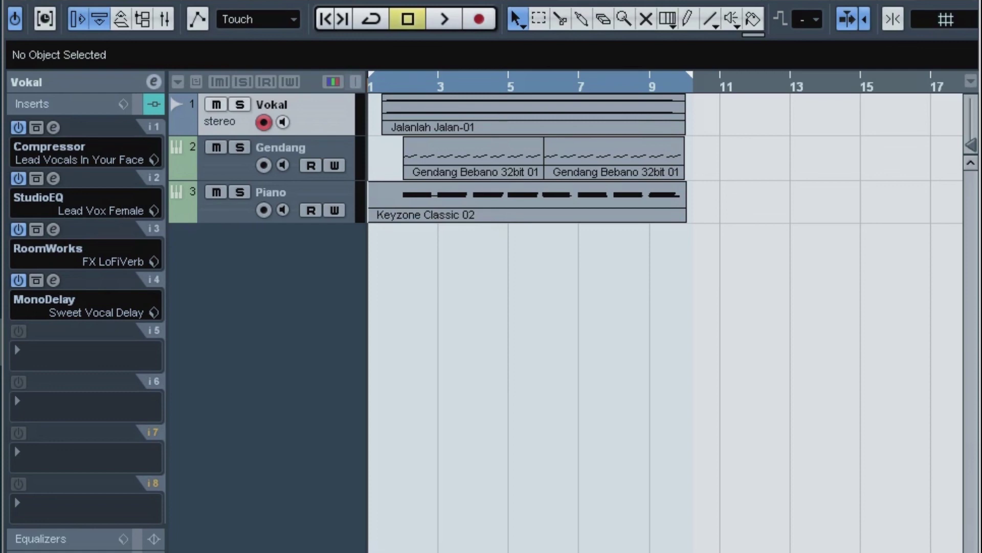
key("h")
key("h")
key("h")
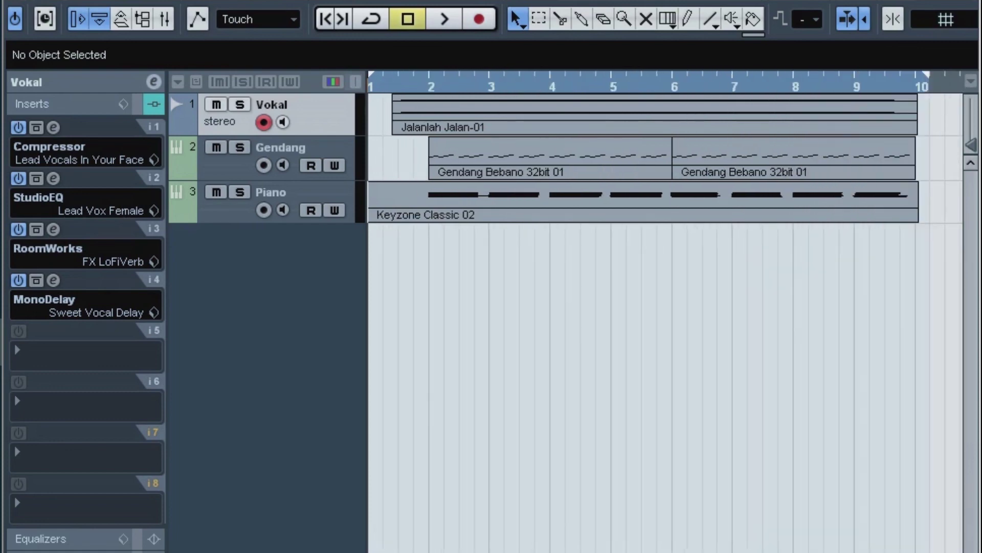